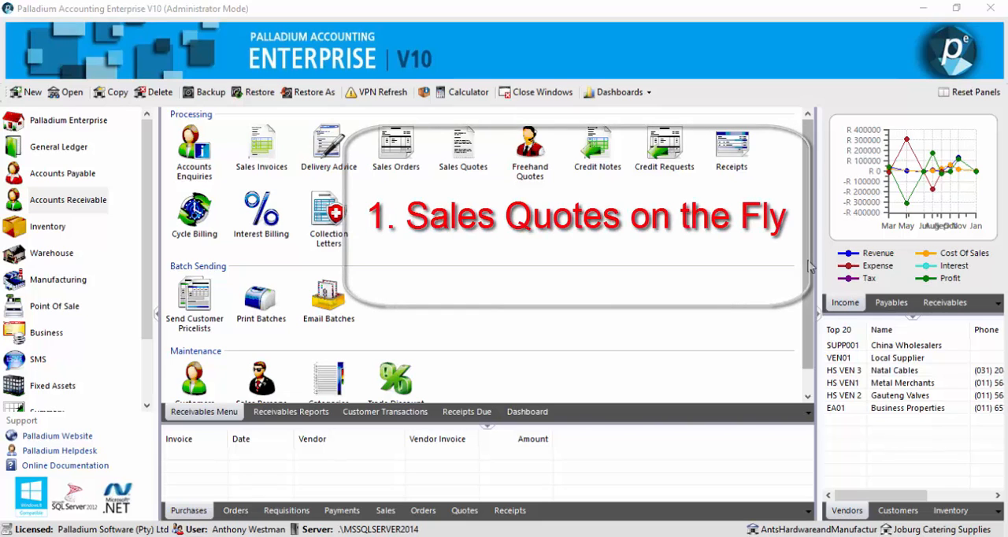
Step: Open a new sales quote and view its customer selection list without choosing a customer
double_click(465, 161)
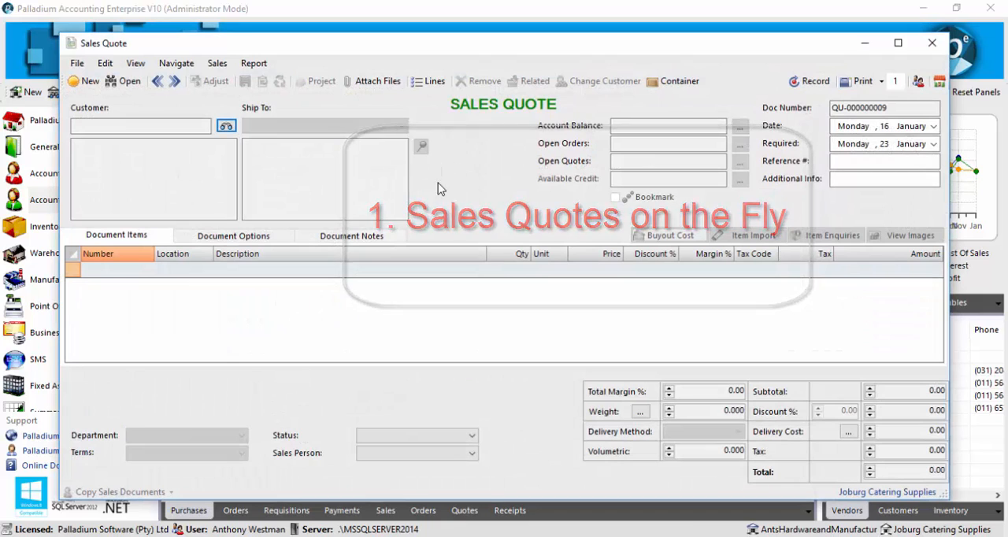
click(226, 126)
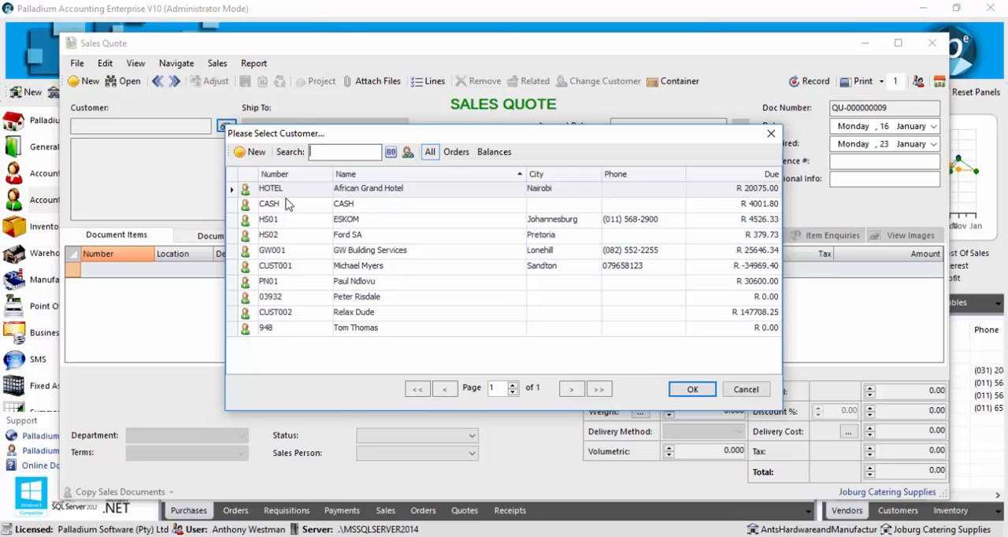
click(732, 389)
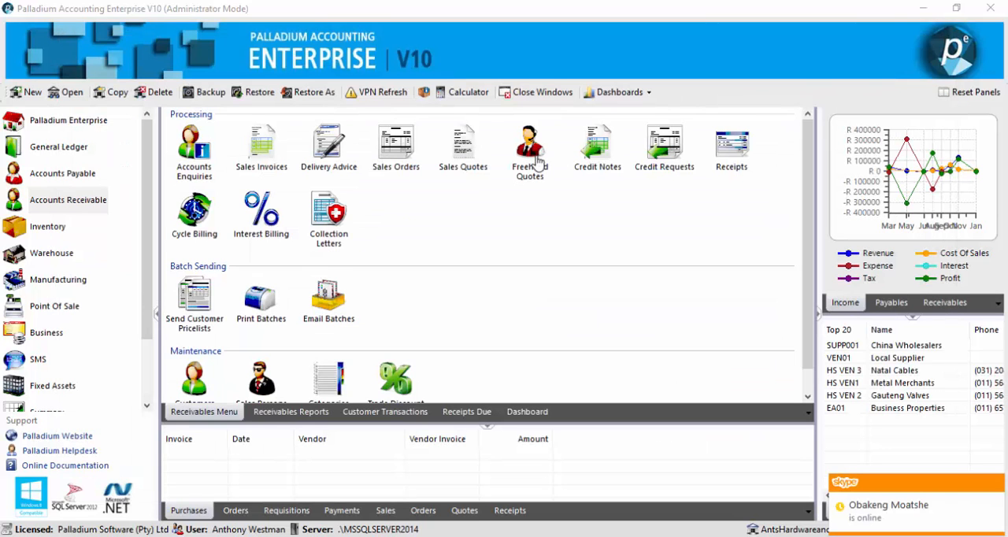
Step: Start a freehand quote without an existing customer account and enter the customer's first name in the customer details
click(532, 153)
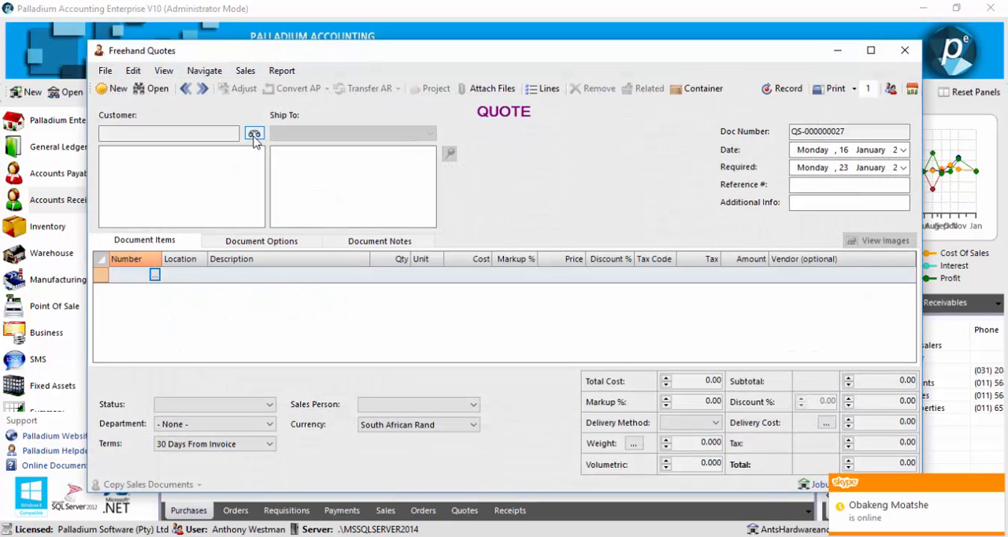
click(253, 136)
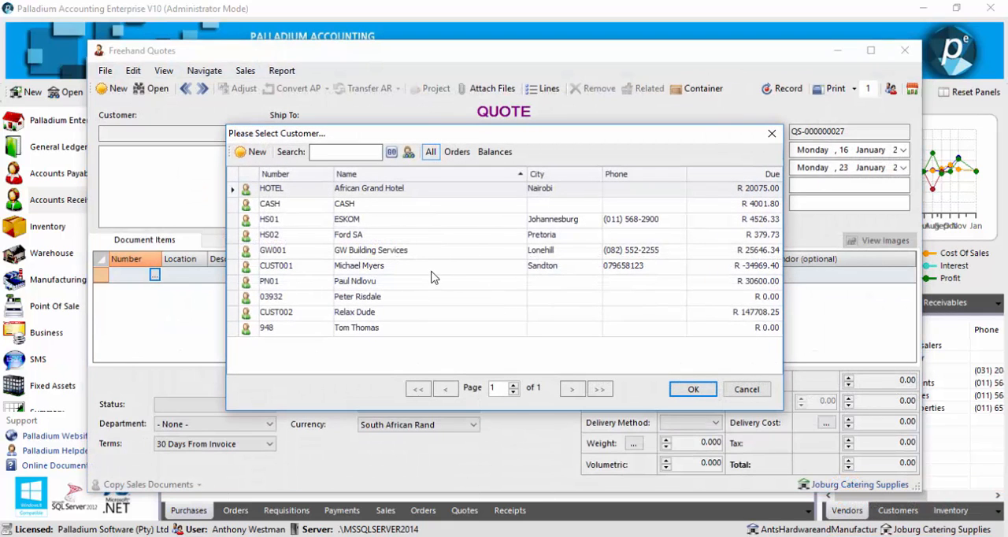
click(744, 390)
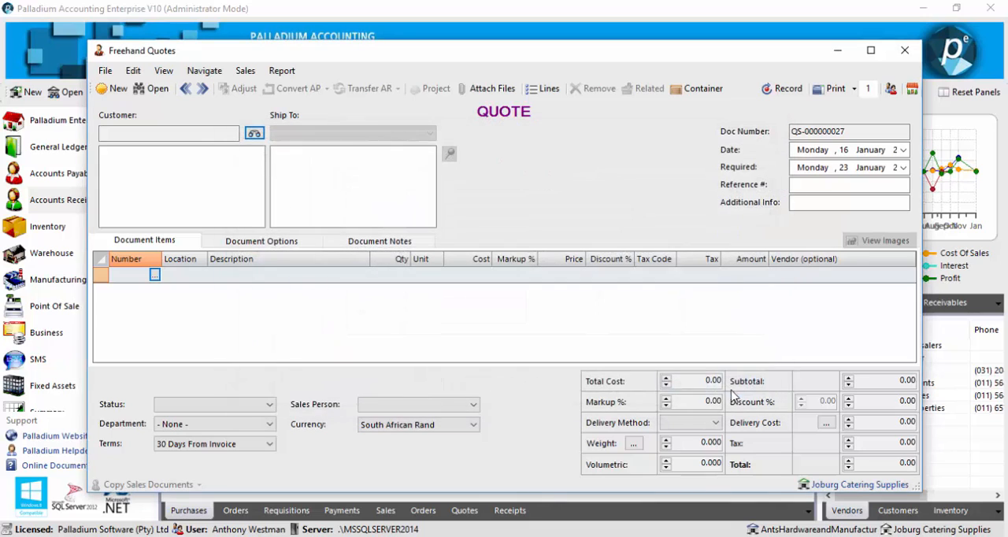
click(163, 157)
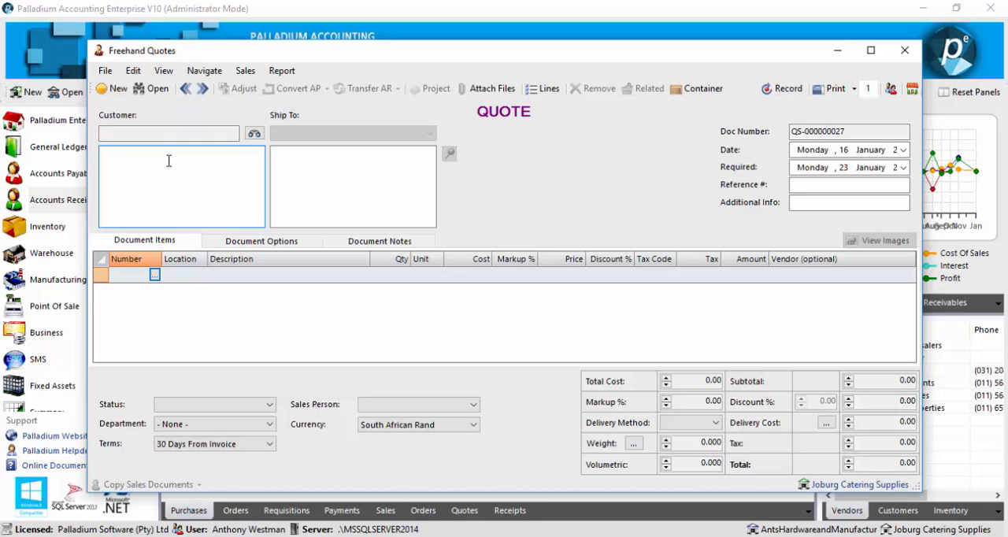
text(David)
key(Tab)
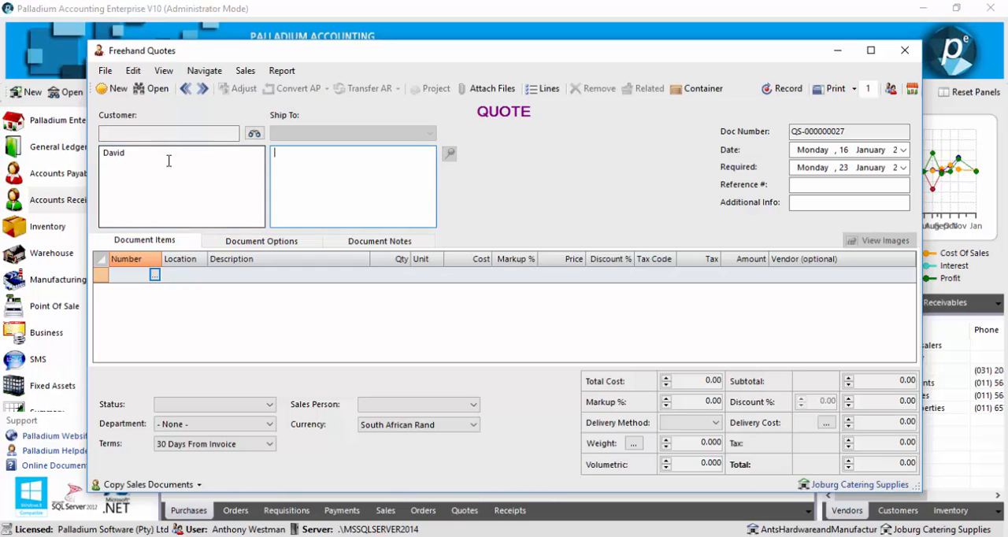
Step: Fill in the customer's phone number and e-mail address in the Ship To details of the quote
key(Return)
text(a)
key(BackSpace)
Step: Add the Common Bricks item to the freehand quote and record the quote
click(154, 275)
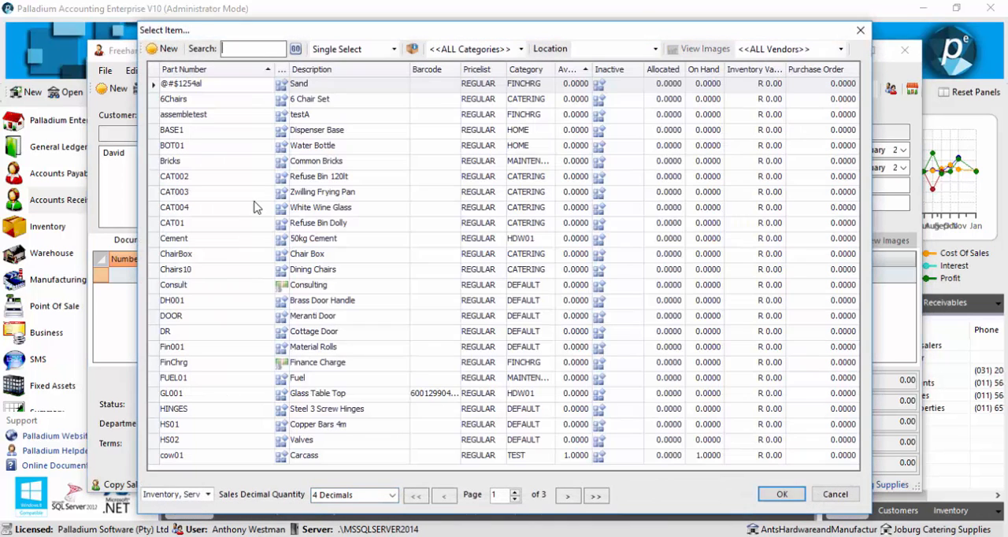
double_click(270, 162)
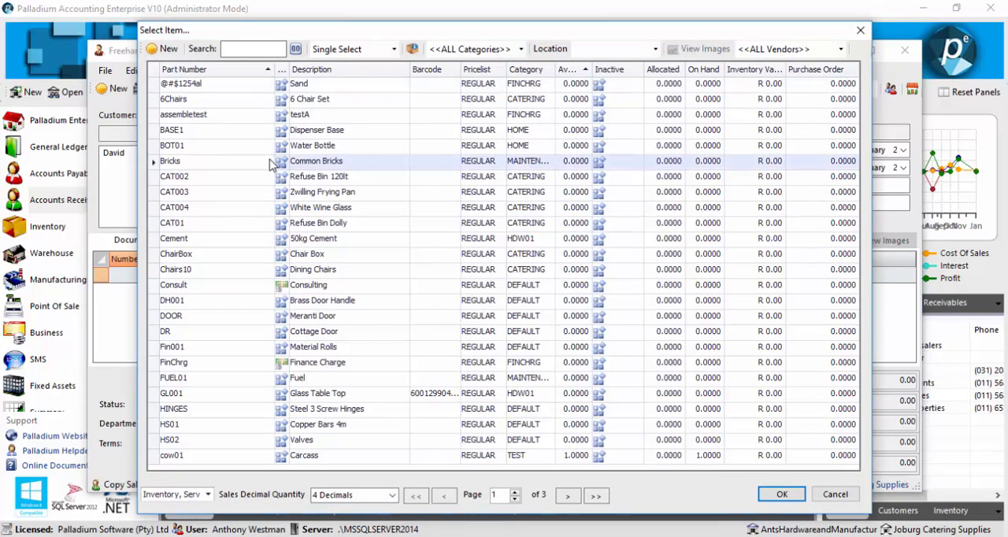
click(560, 332)
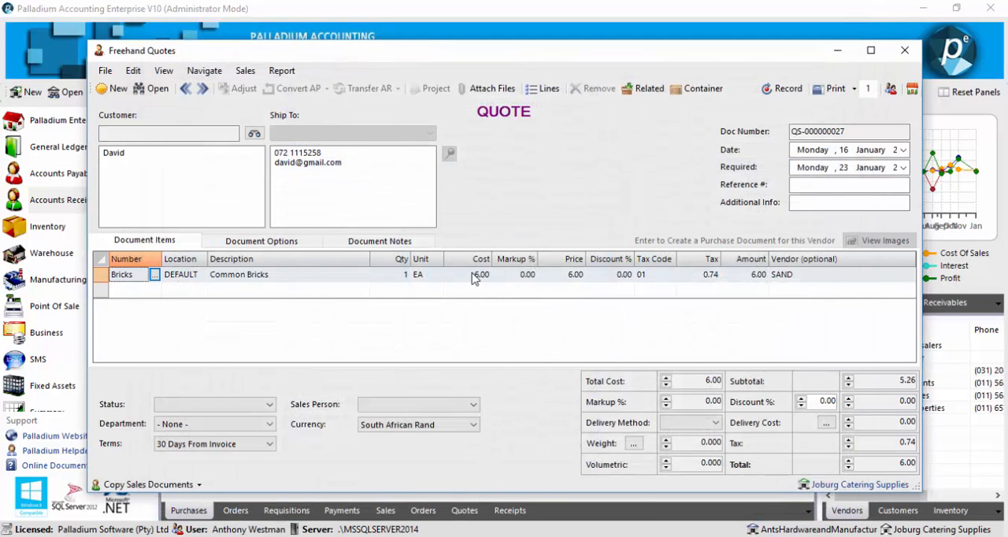
click(784, 89)
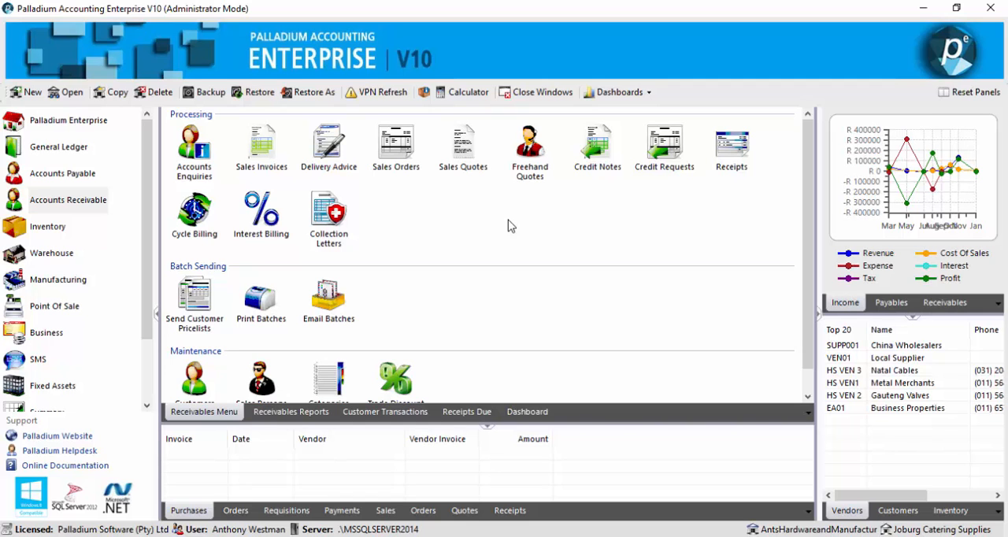
Step: Open the recorded Common Bricks freehand quote dated 16 Jan 2017 from the open quotes
click(529, 151)
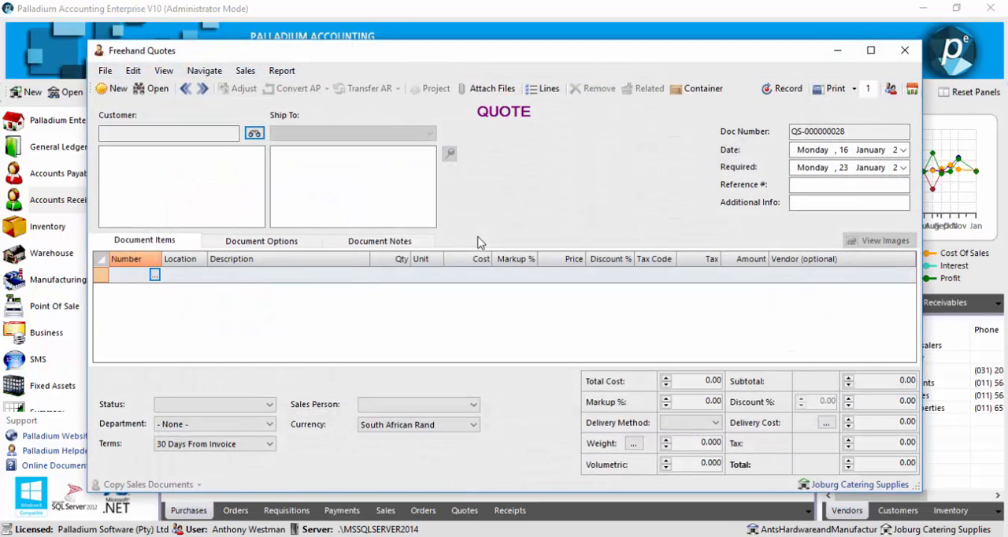
click(151, 90)
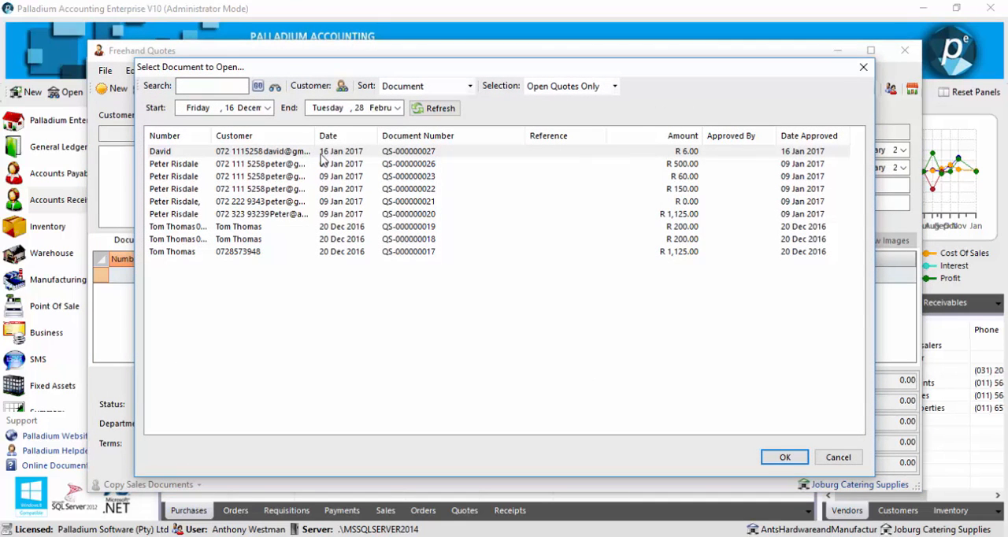
double_click(281, 152)
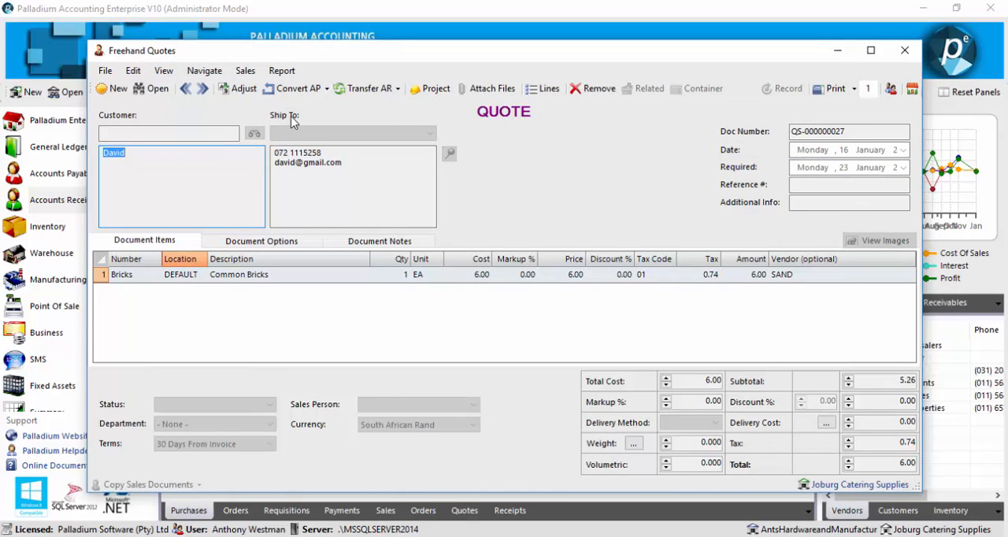
Step: Start transferring the quote to a Sales Invoice and create a new customer record with the customer's number and full name
click(385, 94)
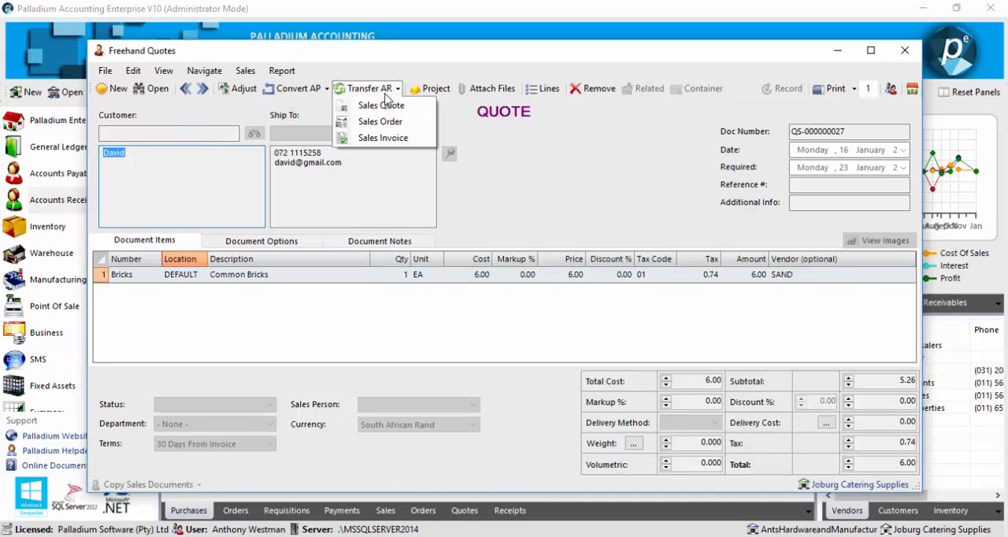
click(387, 137)
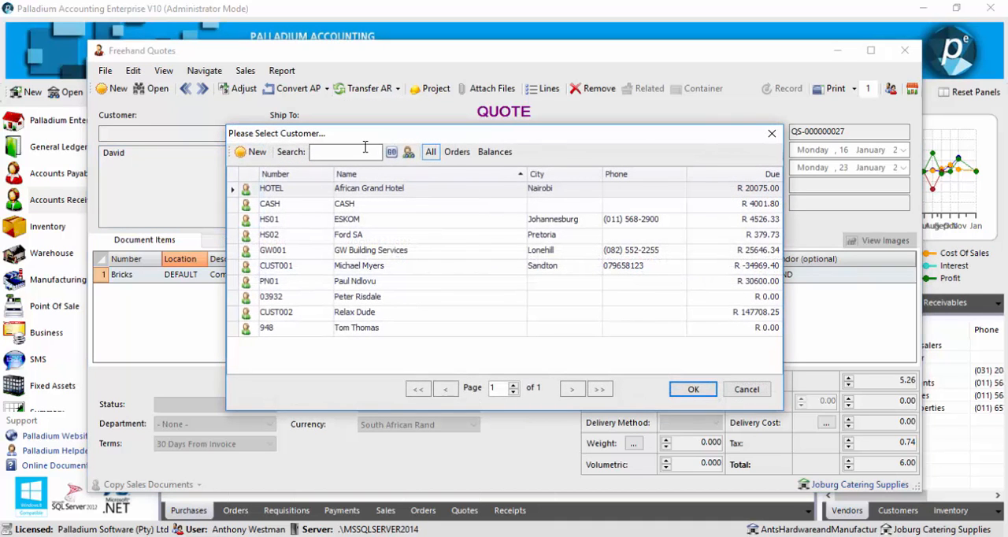
click(259, 153)
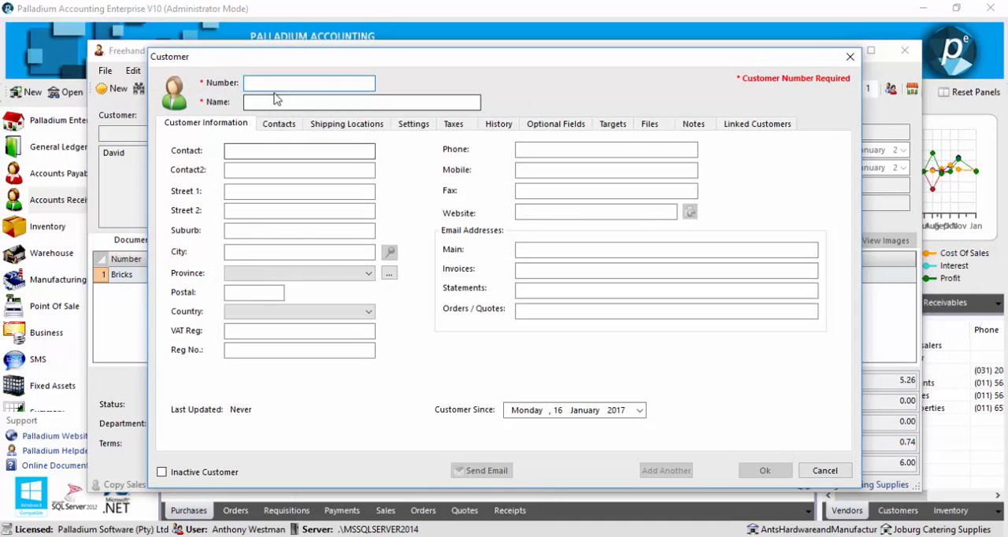
text(0)
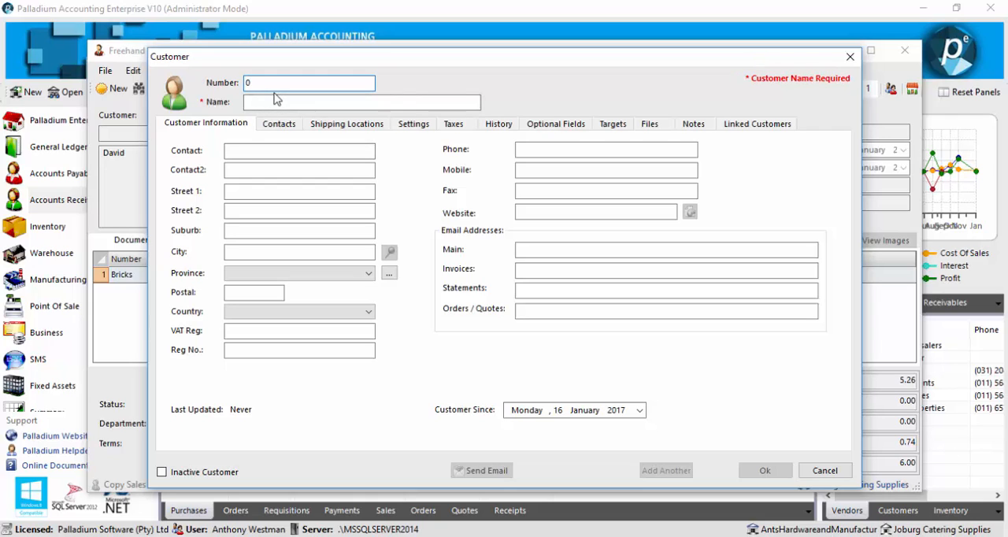
text(022)
click(289, 106)
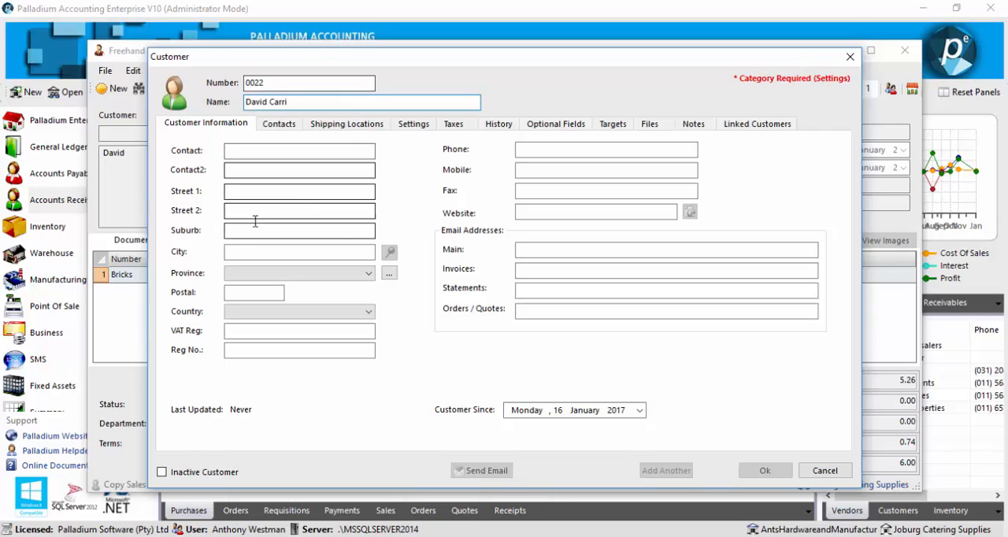
Step: Assign the DEFAULT category to the new customer and save the customer record
click(412, 124)
click(210, 299)
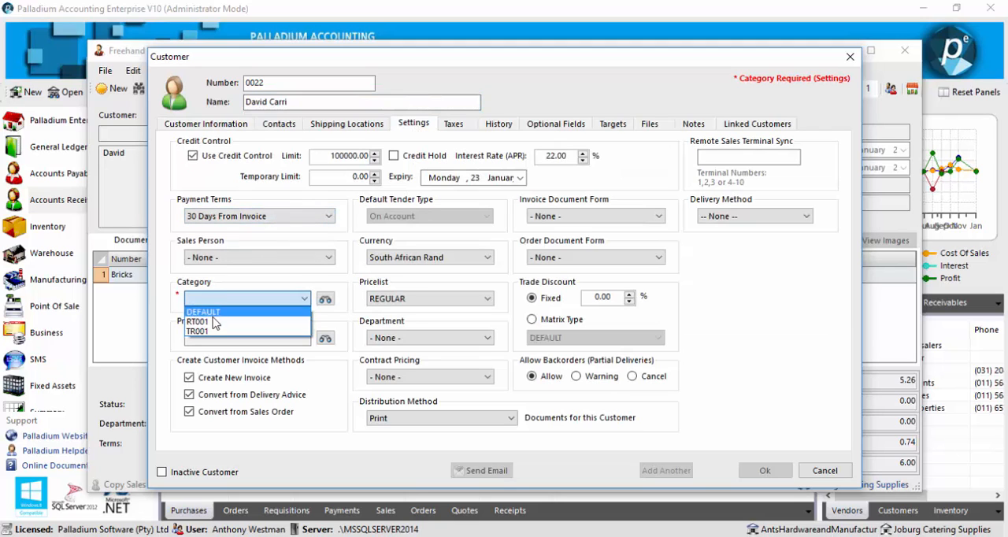
click(214, 310)
click(763, 470)
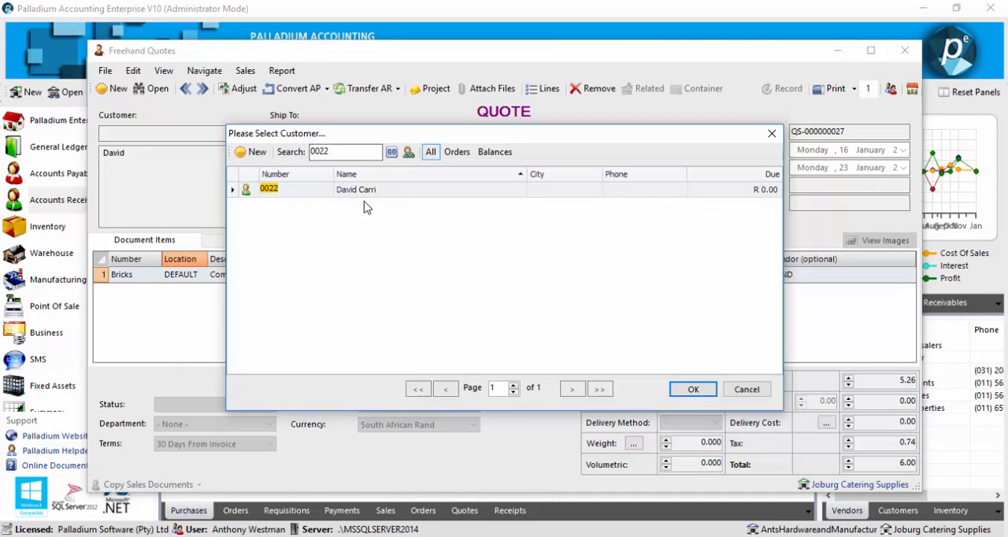
Step: Choose the newly created customer for the quote and confirm its transfer into a sales invoice
double_click(355, 190)
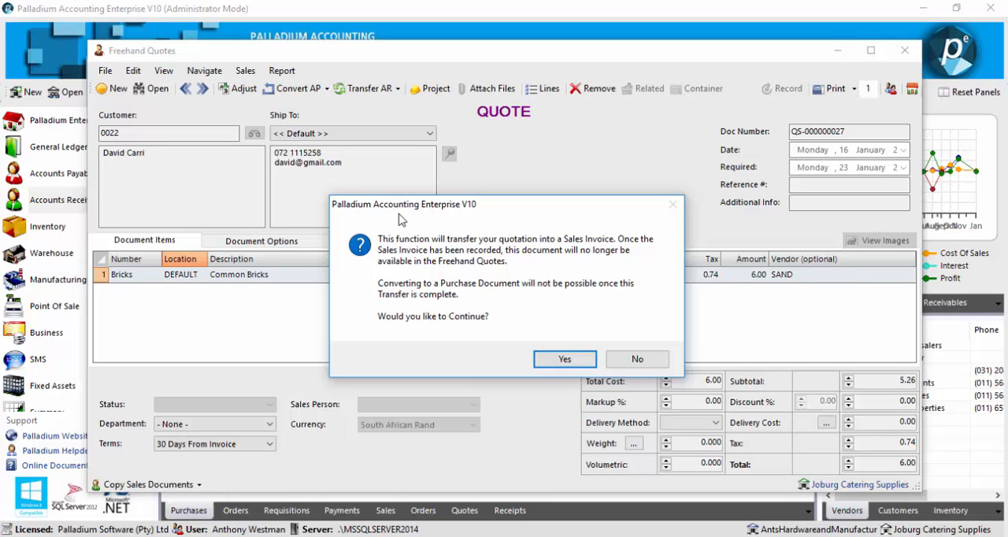
click(543, 361)
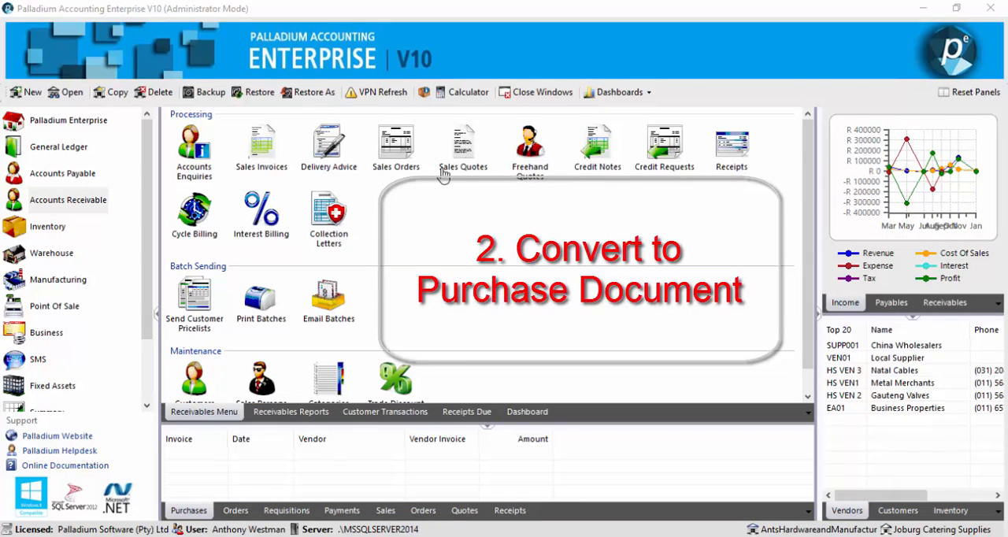
Step: Create another freehand quote for the newly created customer and add the Dispenser Base item (BASE1)
click(532, 158)
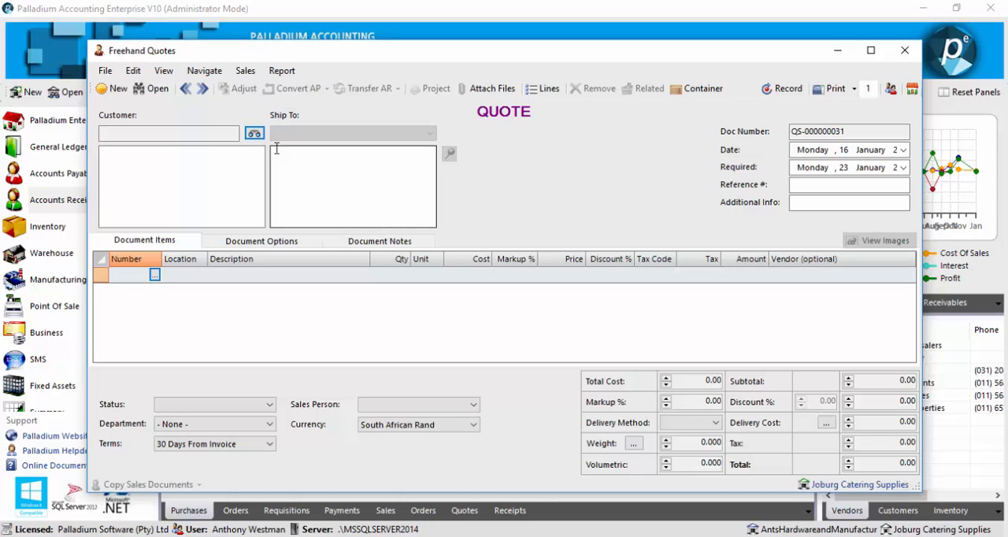
click(254, 135)
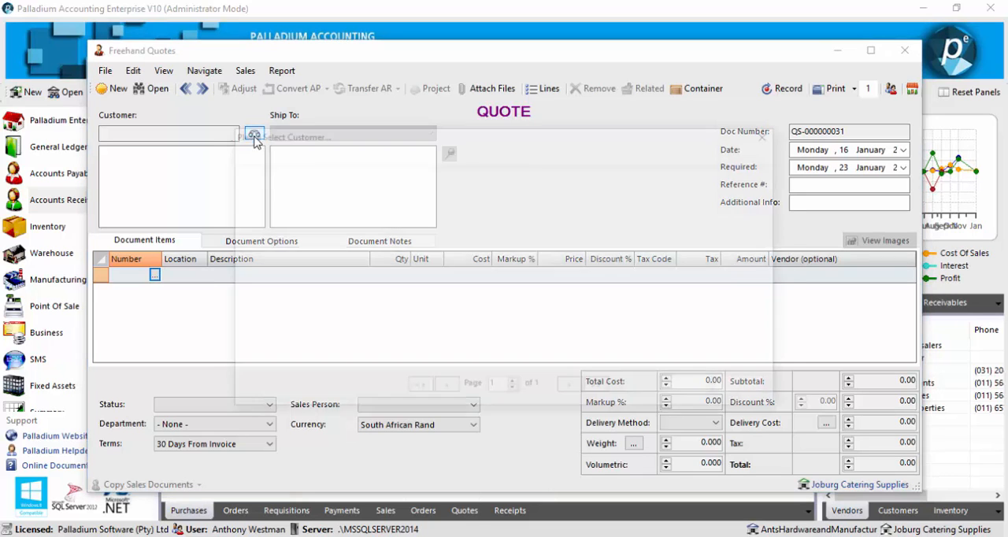
double_click(339, 220)
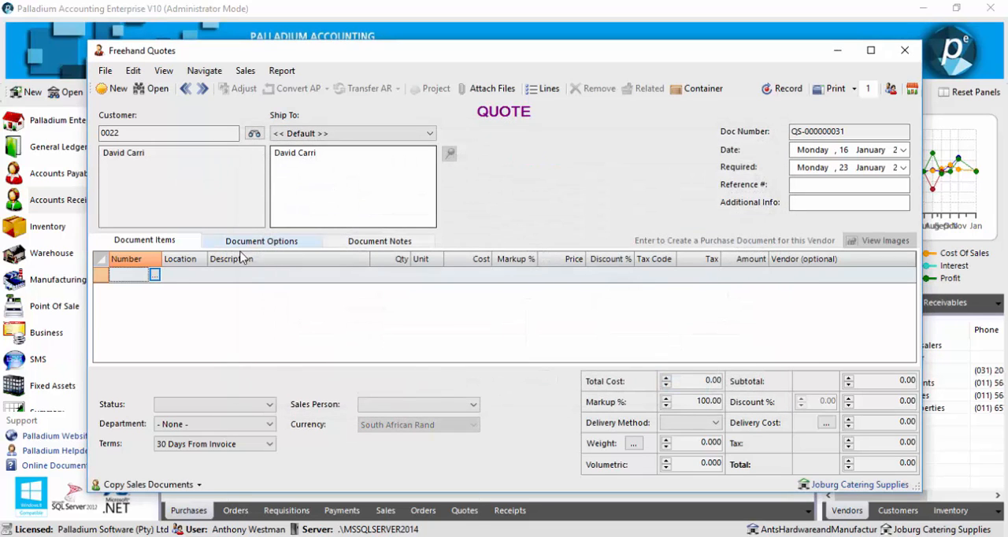
click(155, 275)
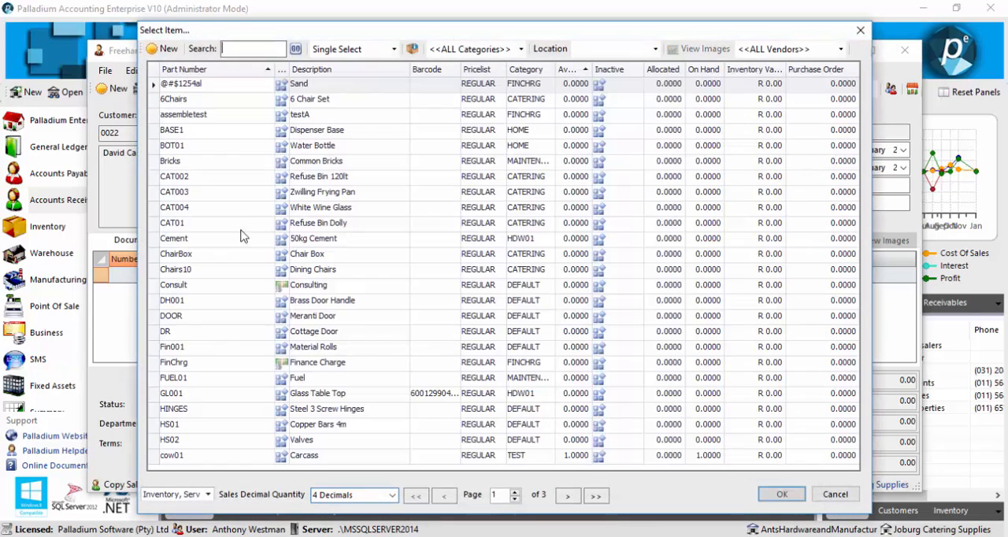
double_click(239, 136)
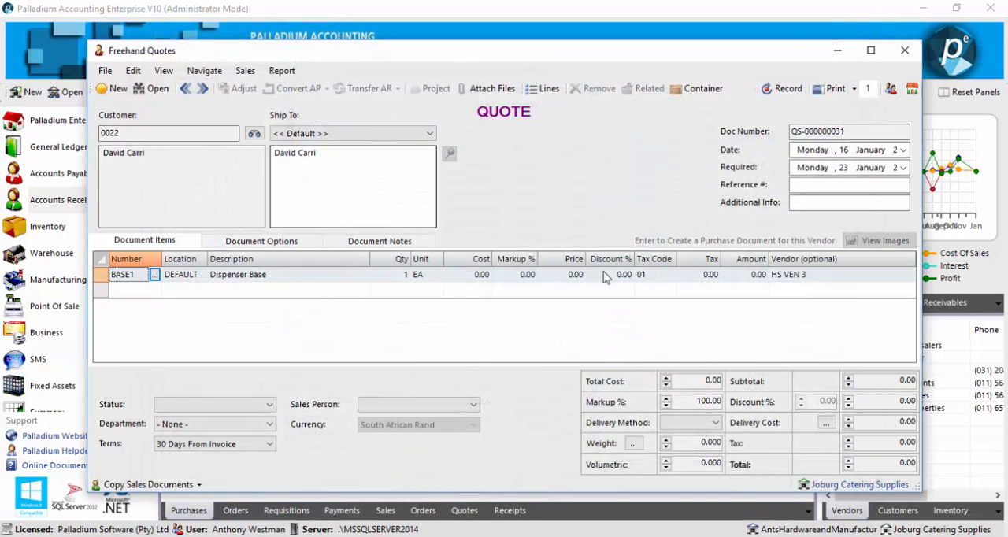
Step: Review the vendor list and the new vendor price form for the Dispenser Base line, keeping vendor HS VEN 3
click(823, 275)
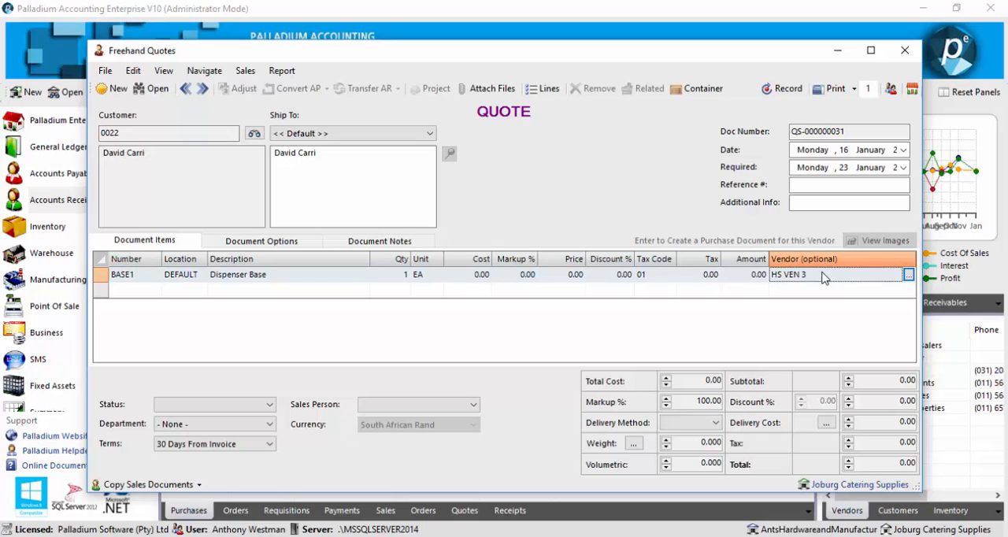
click(908, 275)
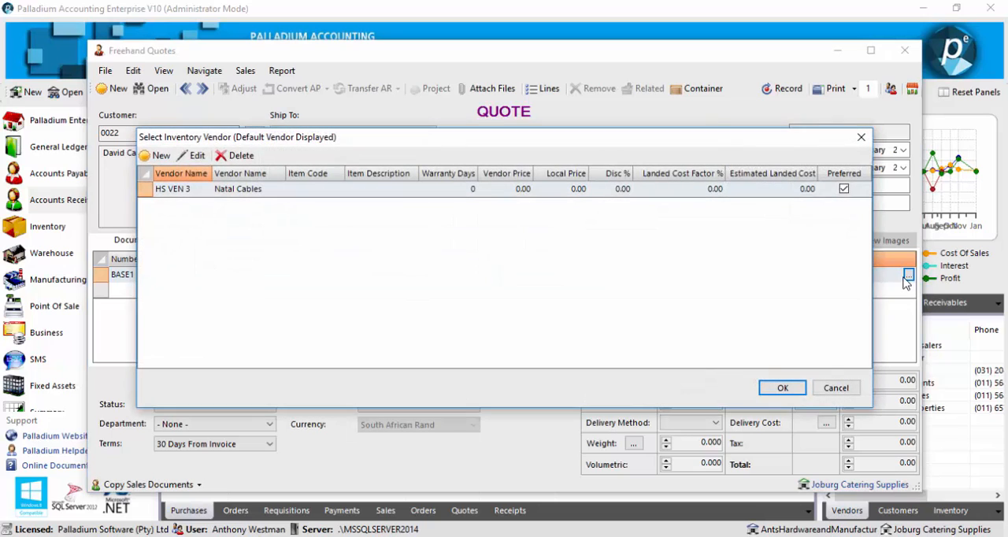
click(160, 157)
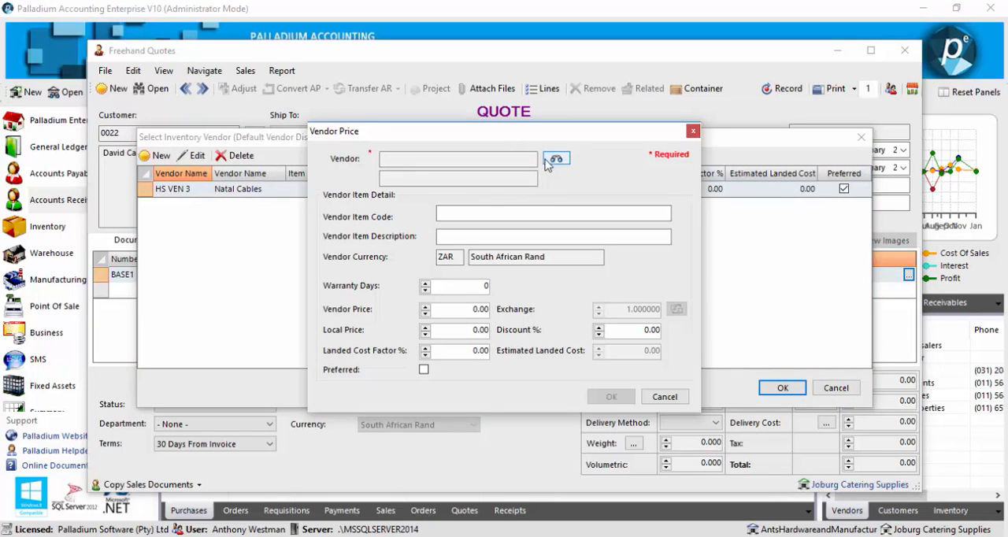
click(462, 212)
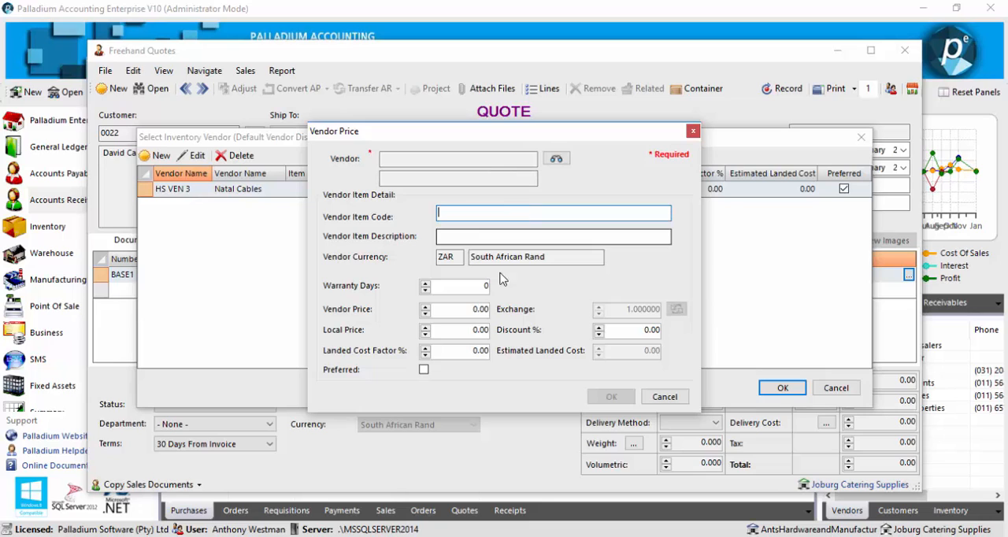
click(666, 396)
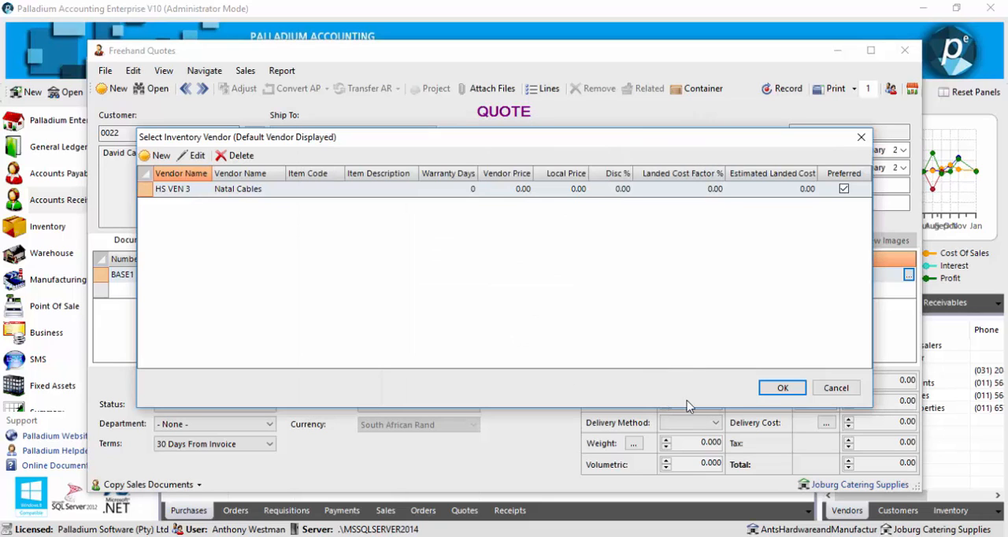
click(775, 390)
Step: Set the price of the Dispenser Base line to 150
click(556, 274)
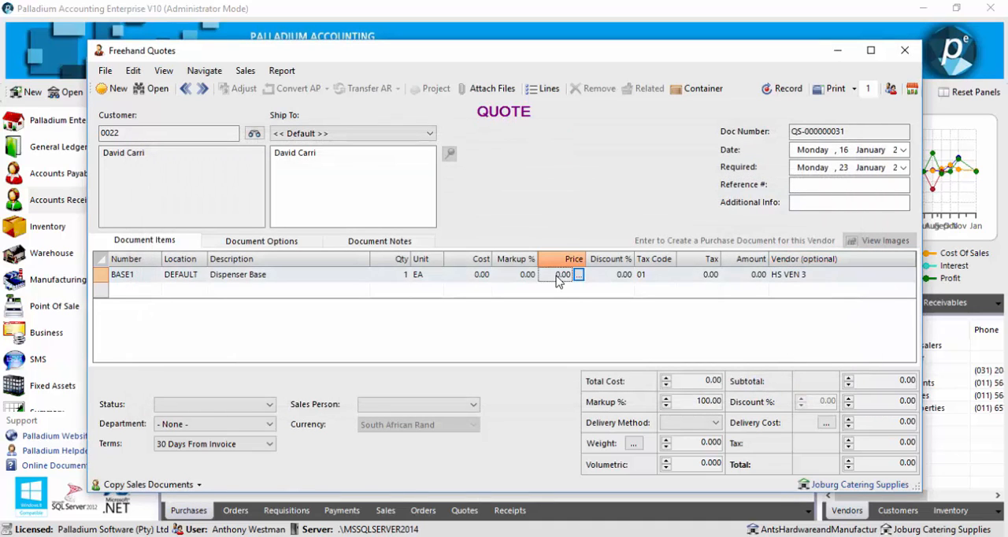
text(150)
key(Return)
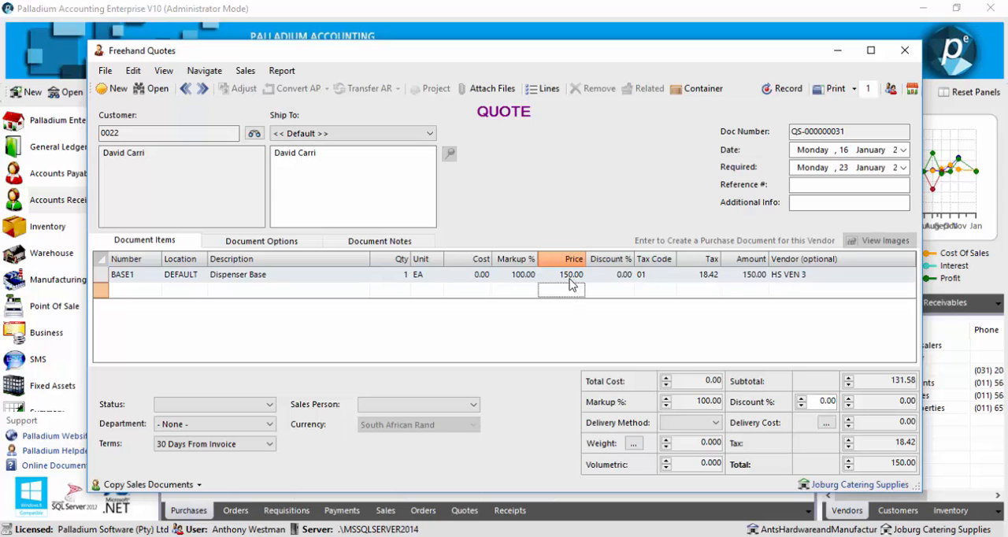
Step: Record the Dispenser Base quote with vendor HS VEN 3 and convert it into a purchase invoice
click(795, 275)
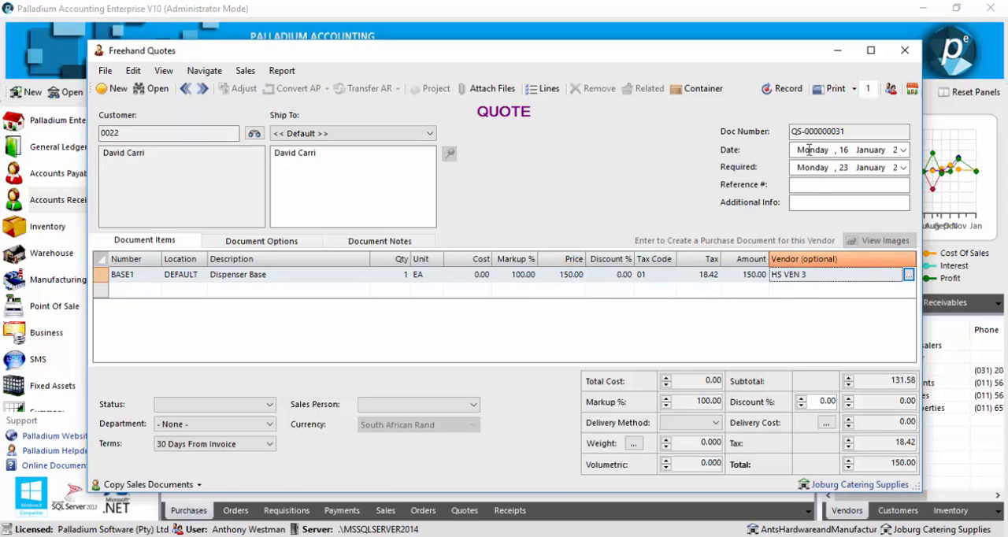
click(775, 90)
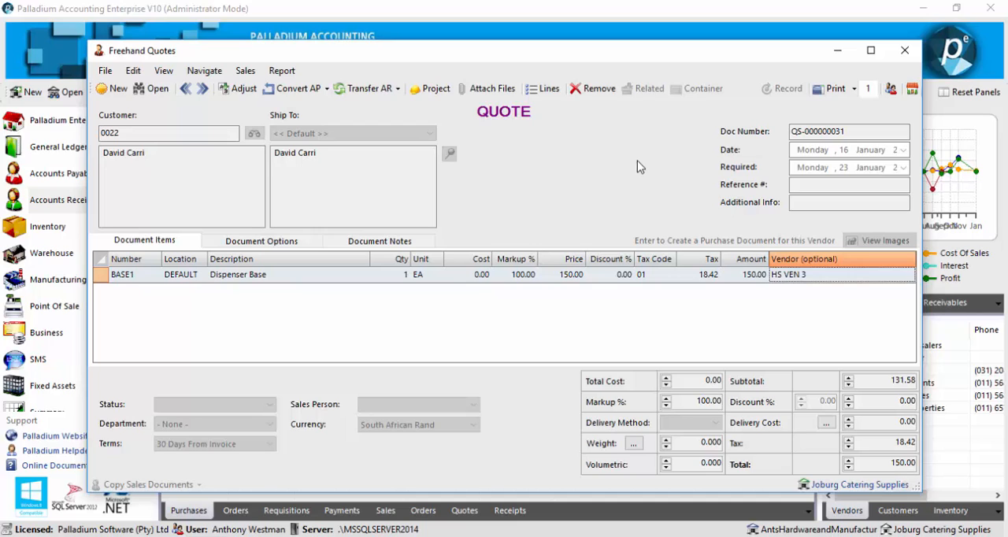
click(307, 92)
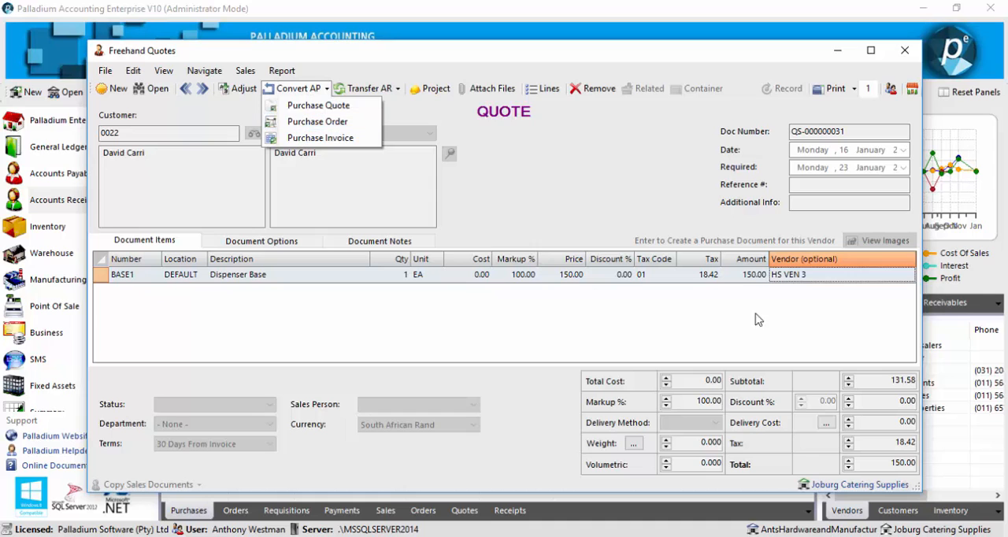
click(313, 139)
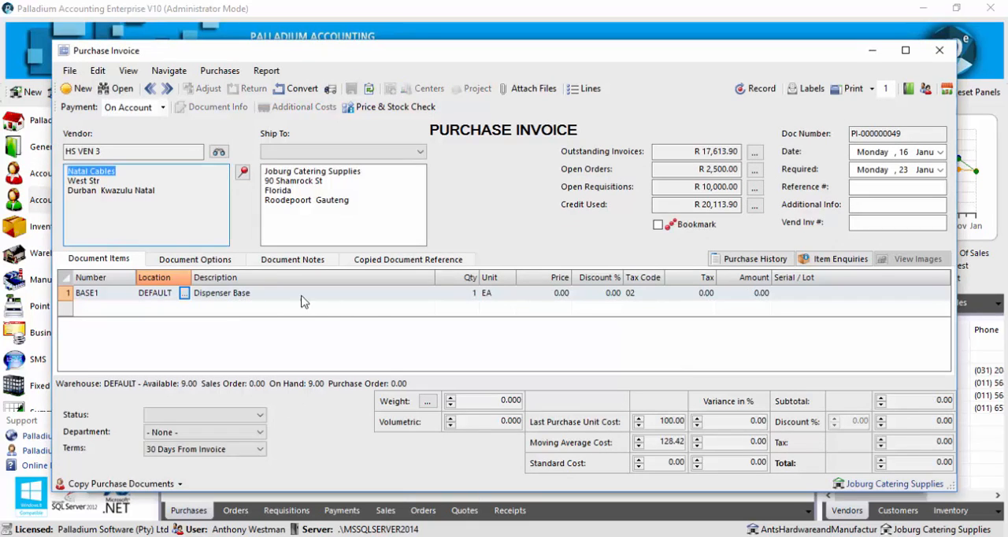
Step: Set the Dispenser Base purchase price to 100, enter vendor invoice number 556, and record and close the purchase invoice
click(535, 293)
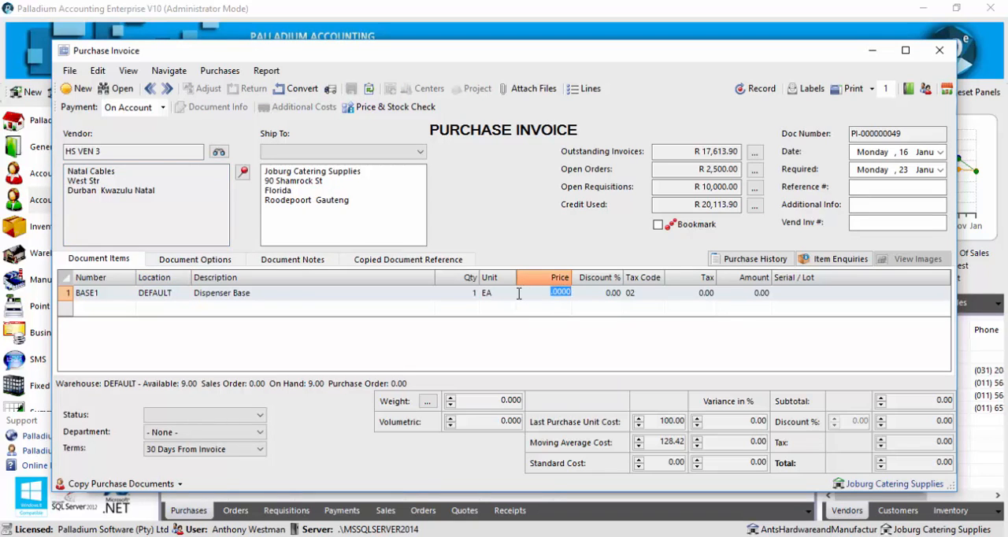
text(100)
click(679, 329)
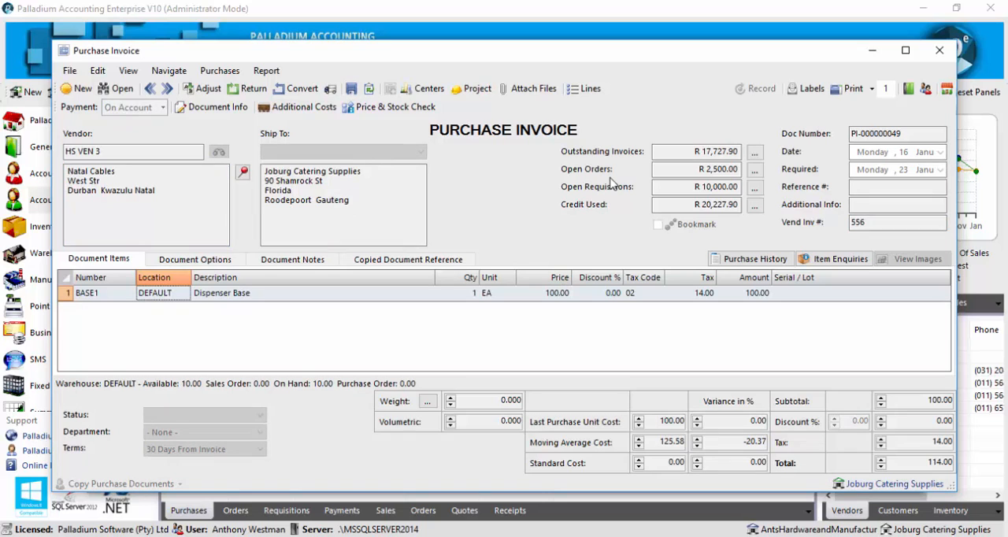
click(938, 51)
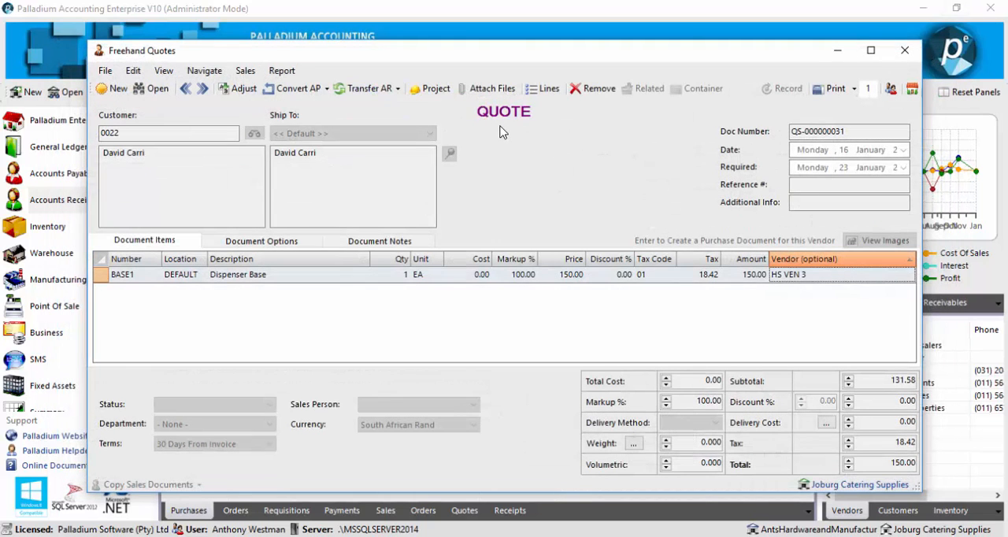
Step: Transfer the Dispenser Base quote into a sales invoice and record that invoice
click(370, 89)
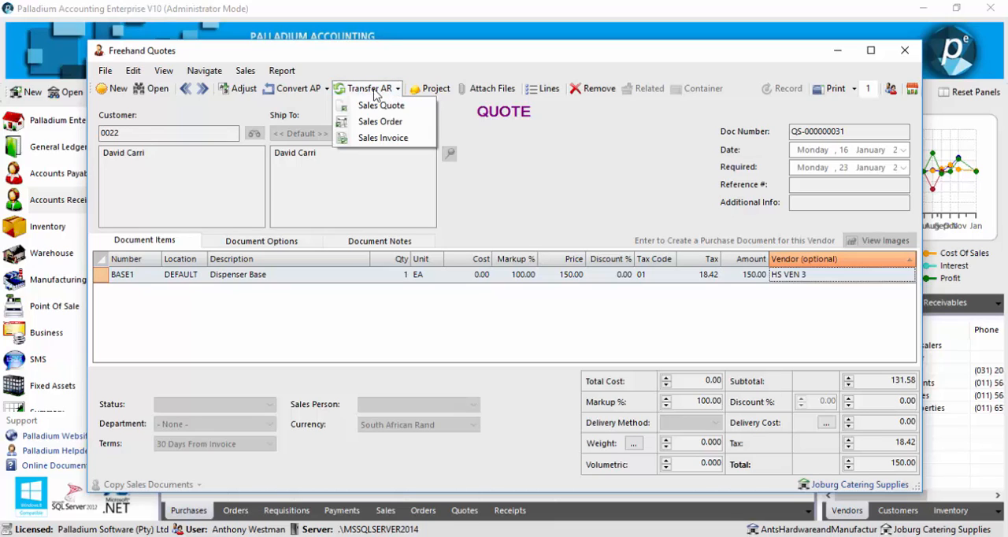
click(385, 138)
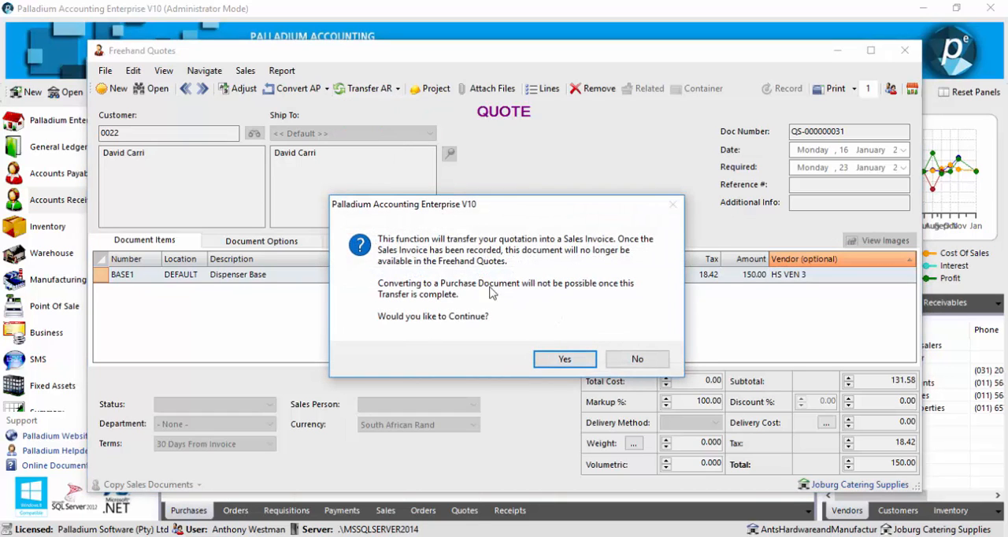
click(551, 364)
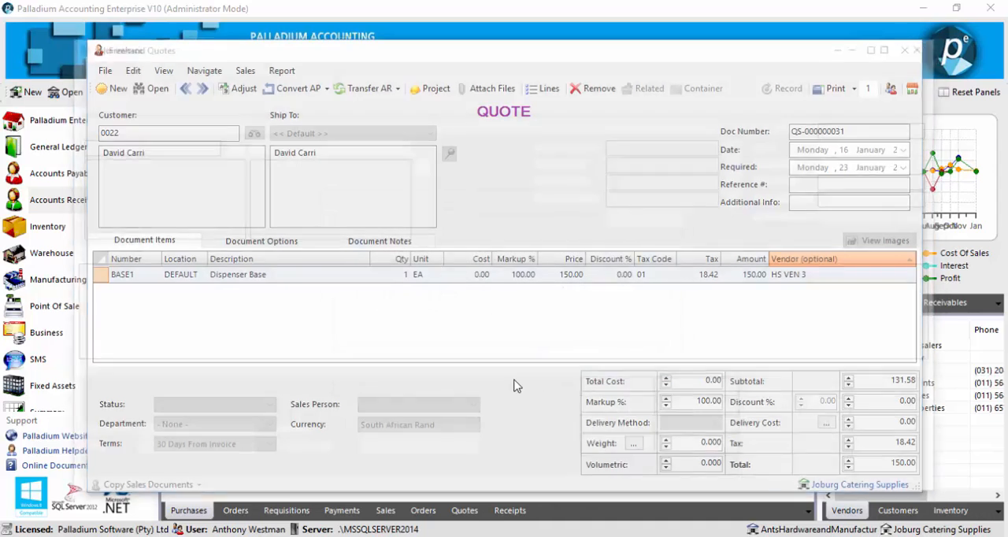
click(783, 85)
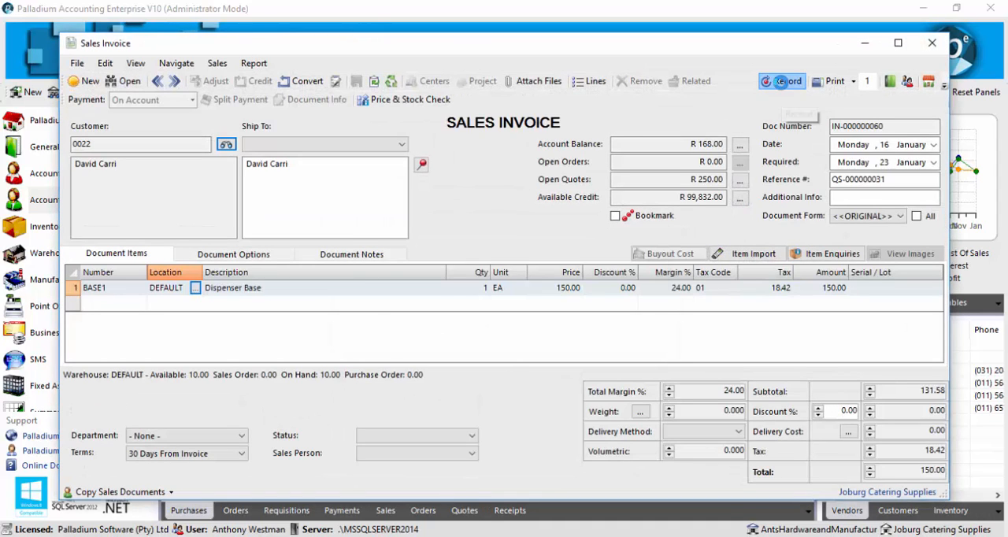
click(549, 332)
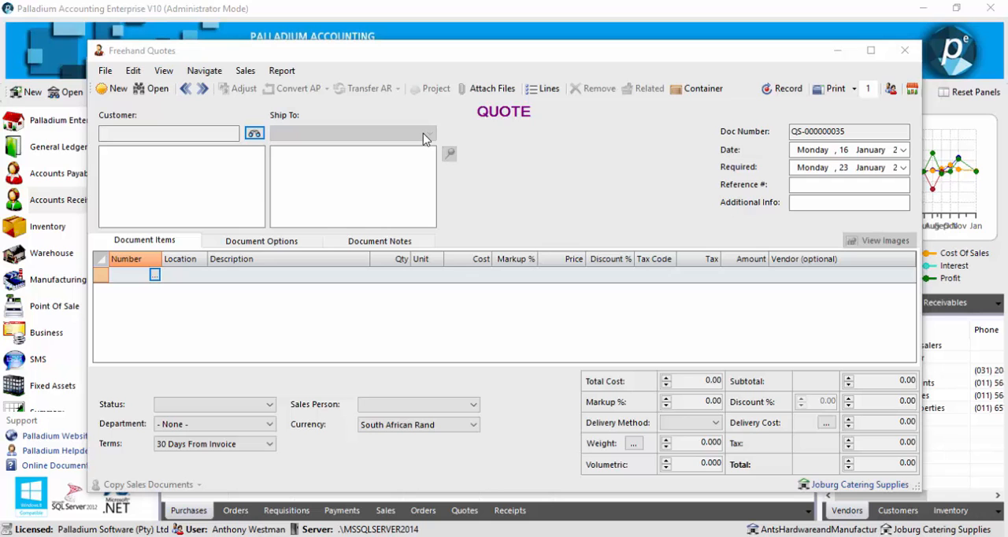
Step: Select the same customer for a new freehand quote and add the Dispenser Base item (BASE1) at a price of 2000
click(255, 138)
click(255, 138)
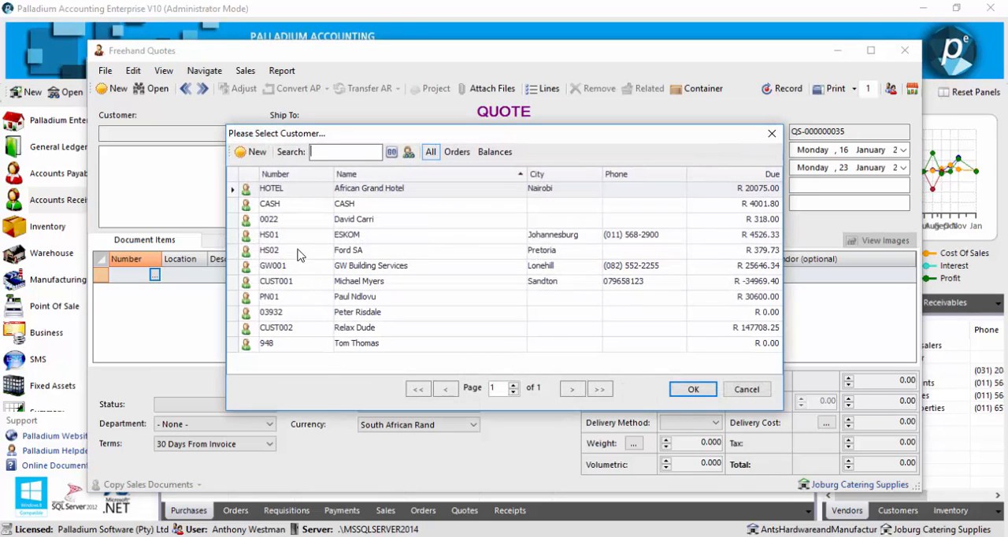
double_click(286, 225)
click(154, 275)
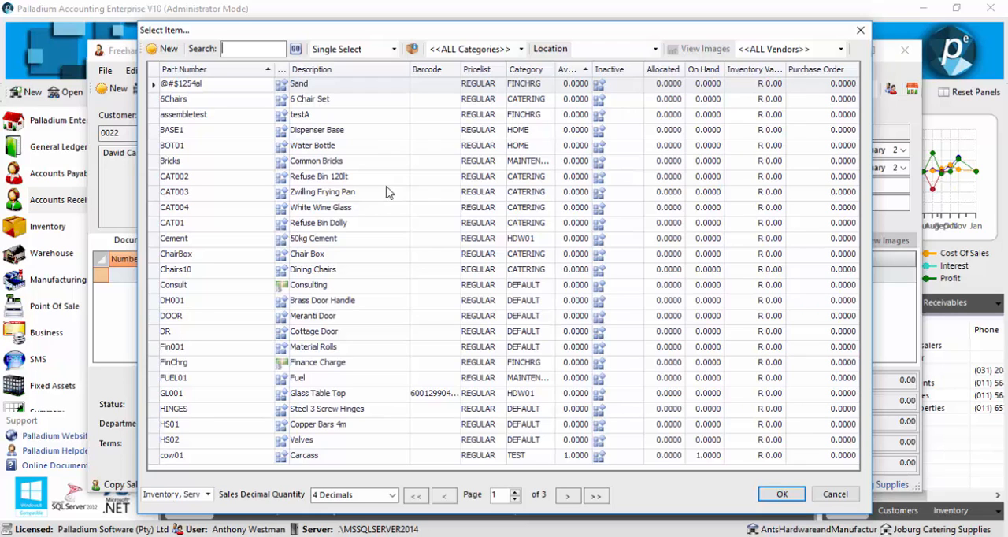
double_click(370, 138)
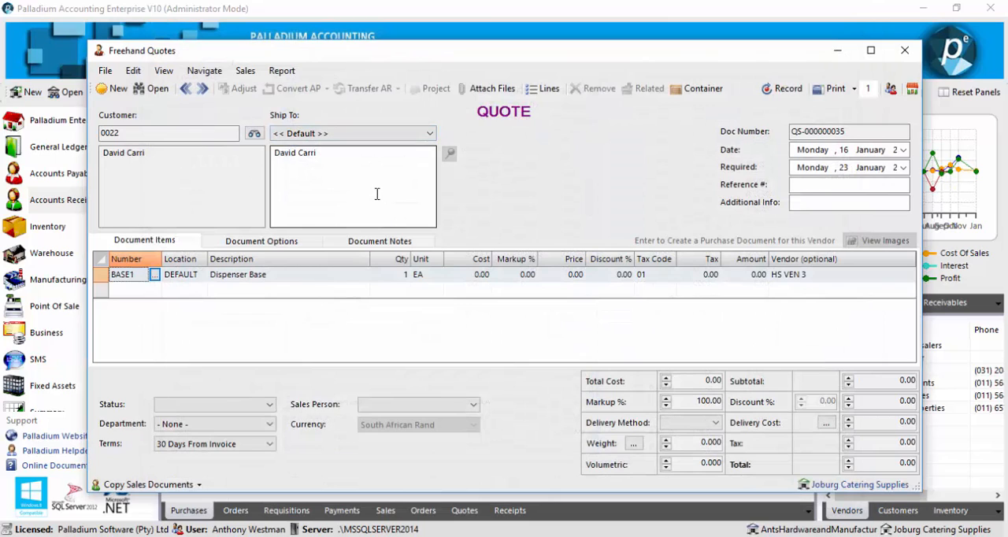
Step: Add a freehand Milk line described as Carton of Milk with cost 15 and price 20, and record the quote
click(134, 292)
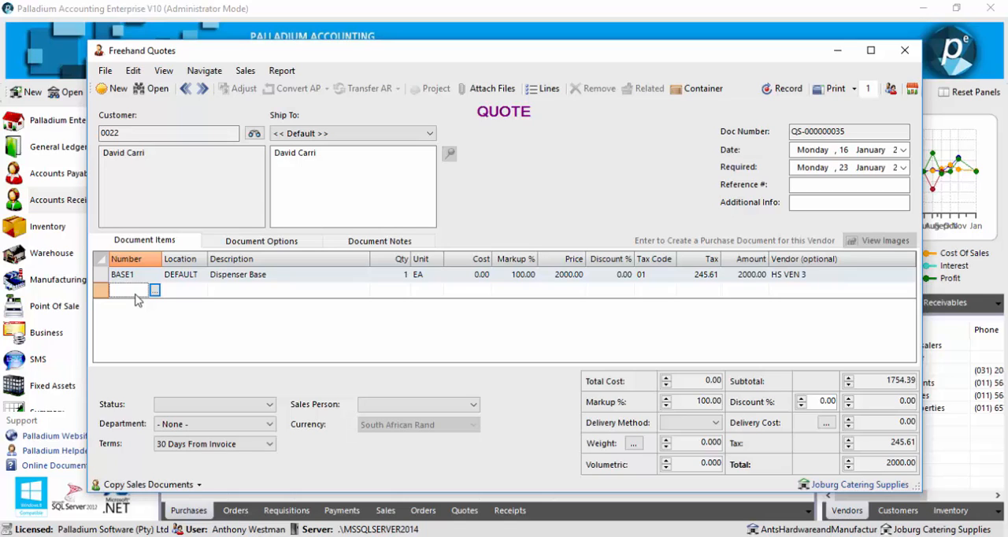
text(milk)
key(Tab)
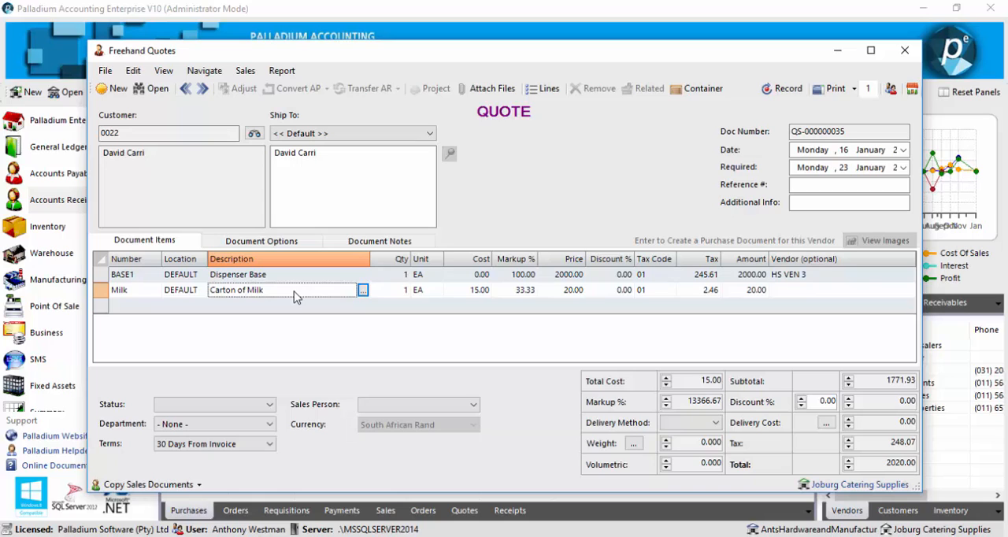
click(782, 88)
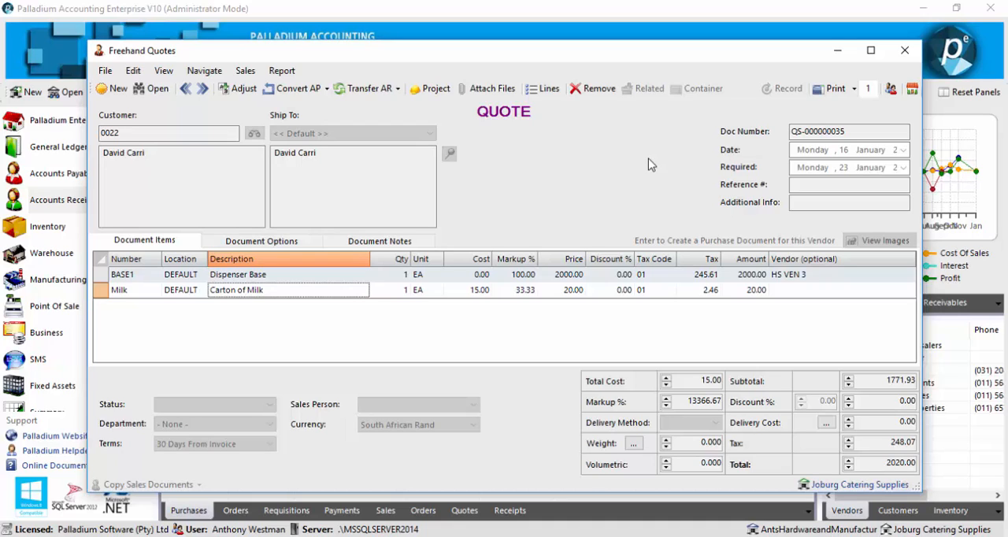
Step: Start transferring the recorded quote into a sales invoice and choose to create an inventory item for Milk
click(370, 91)
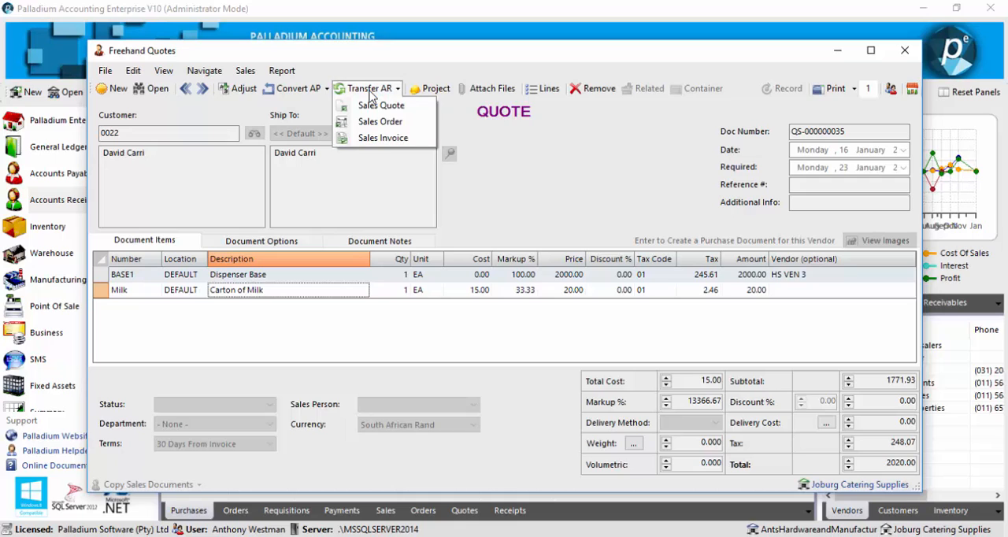
click(381, 139)
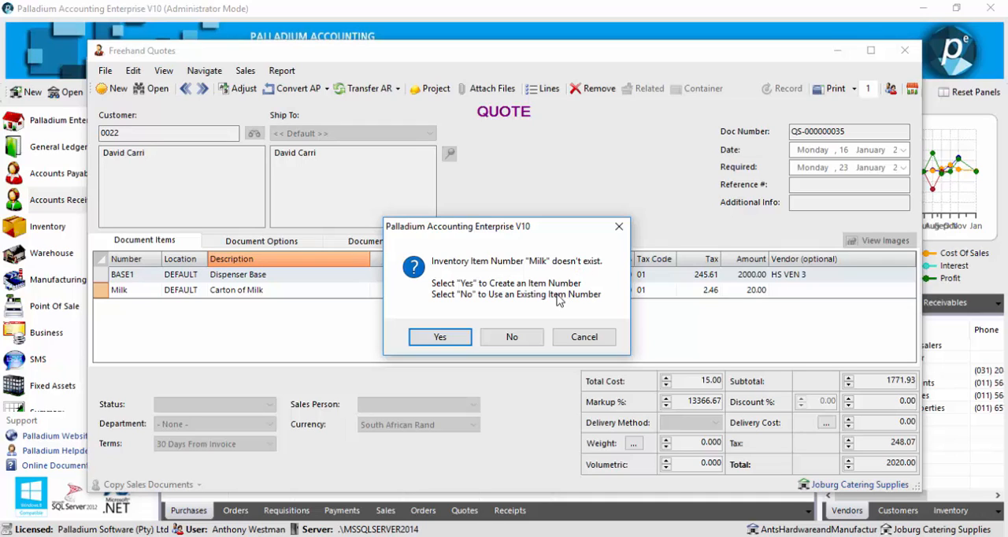
click(438, 337)
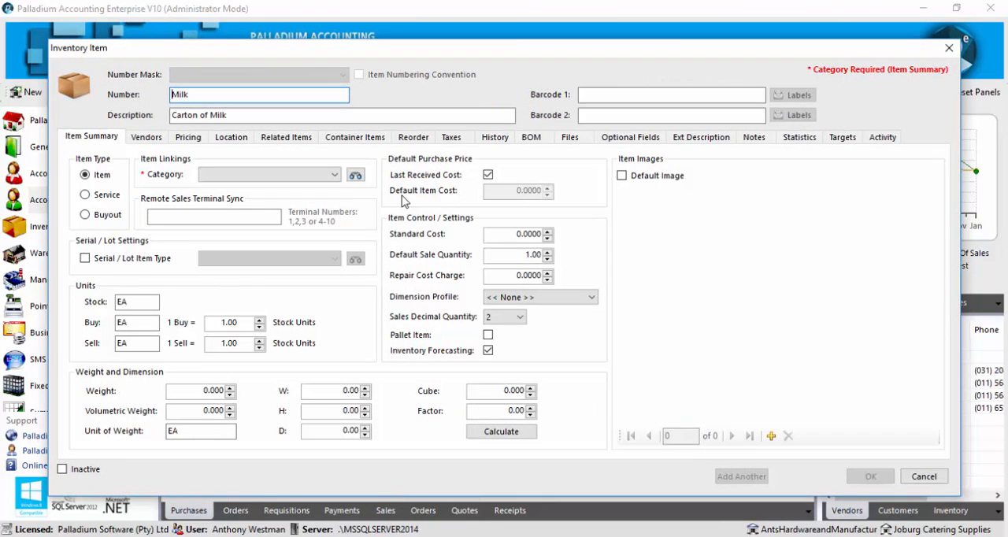
Step: Save the Milk item as a Buyout in the CATERING category and confirm the quote's transfer into a sales invoice
double_click(211, 95)
key(Tab)
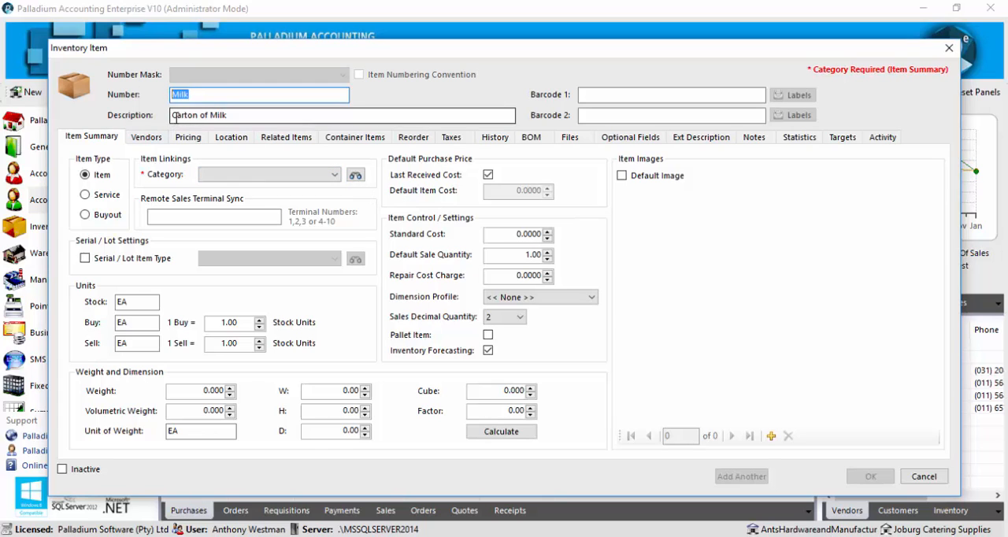
click(210, 175)
click(234, 195)
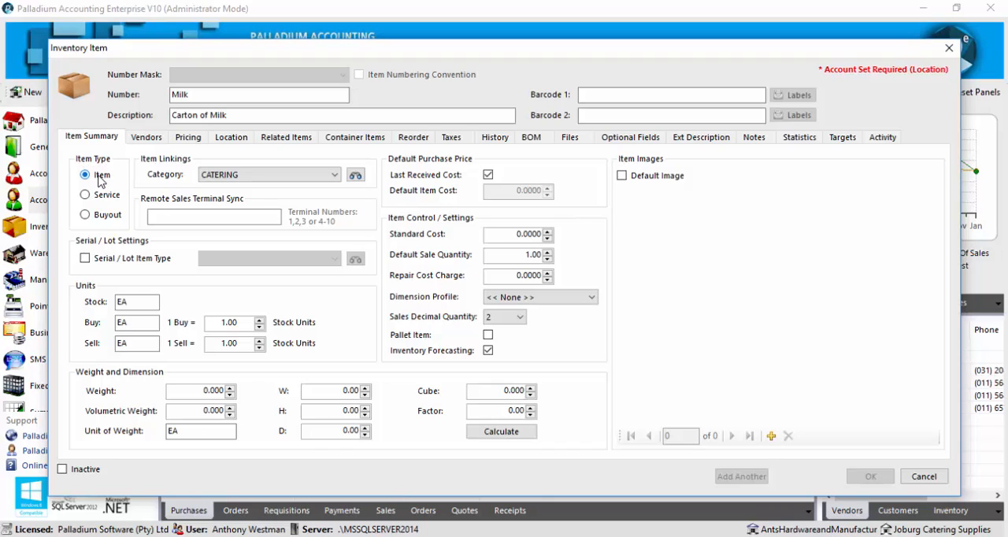
click(111, 215)
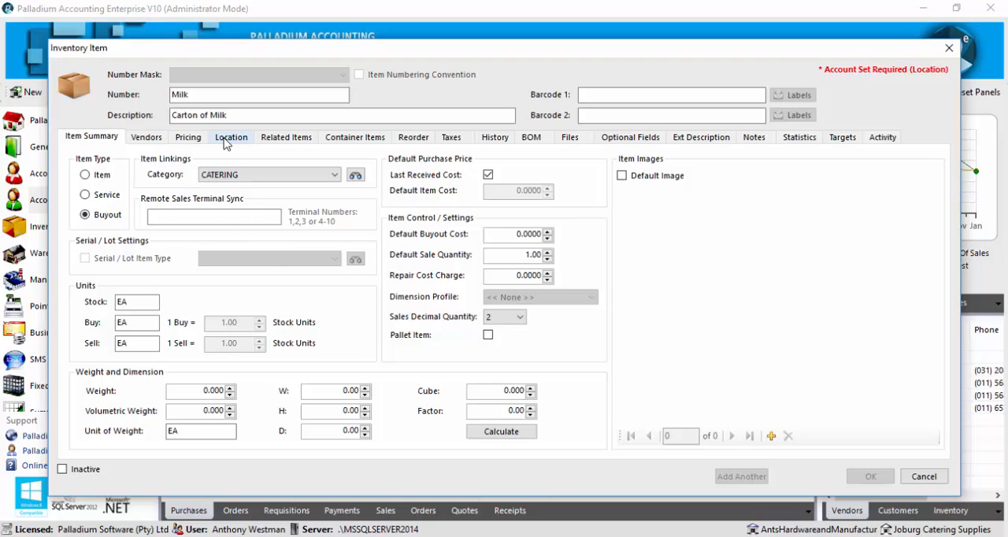
click(870, 477)
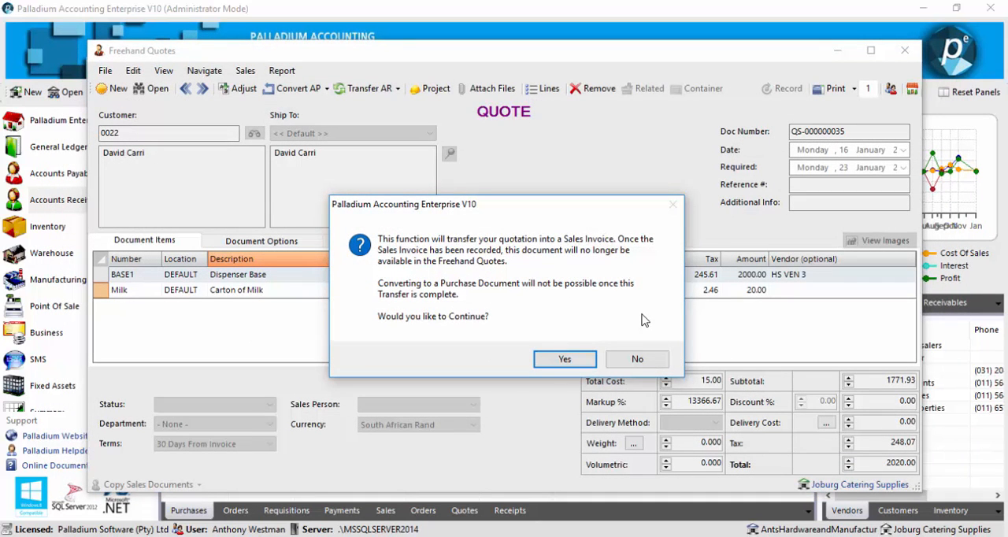
click(561, 364)
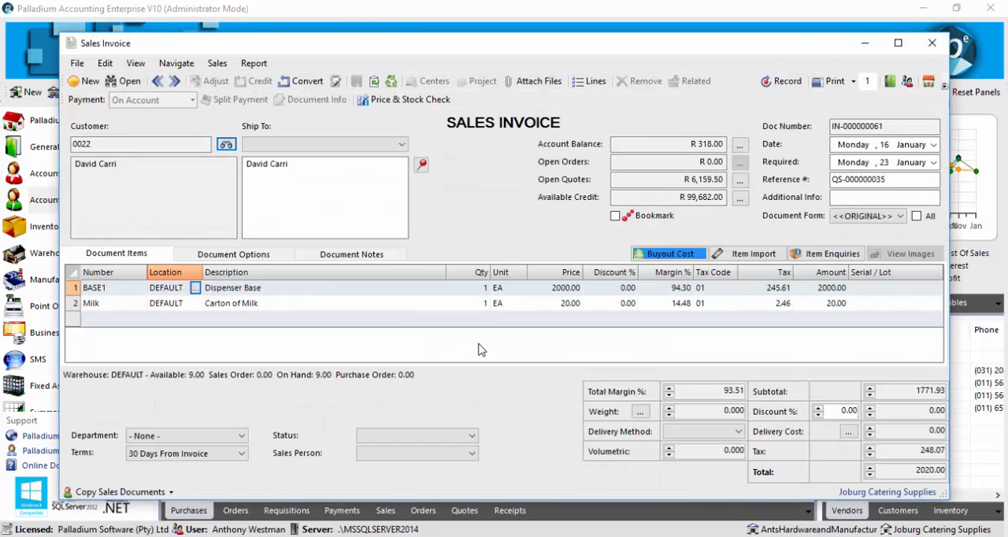